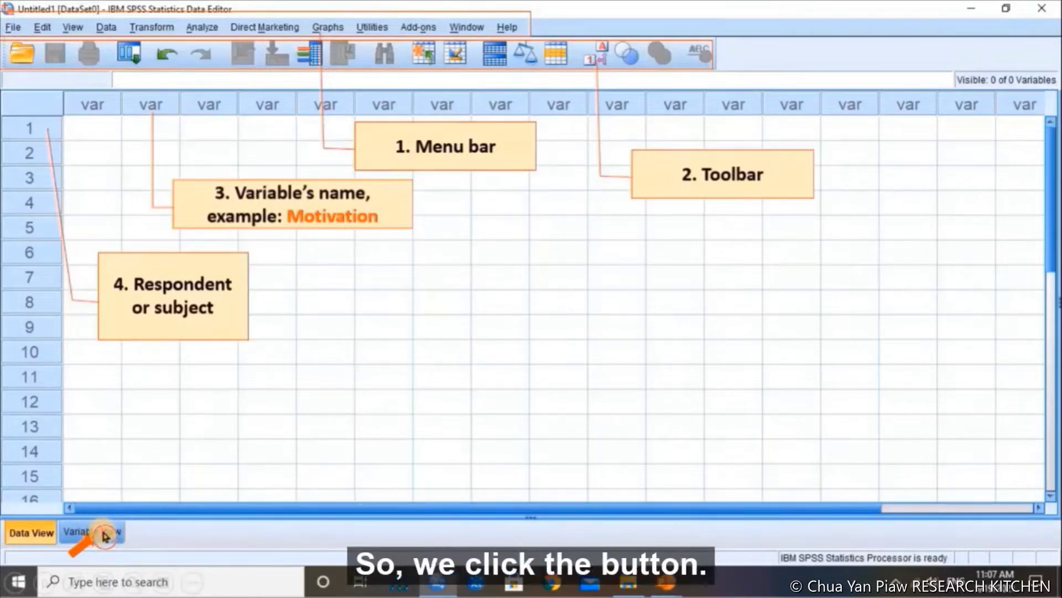
# Open the questionnaire document alongside the SPSS Data Editor and switch the editor to Variable View
pyautogui.click(106, 533)
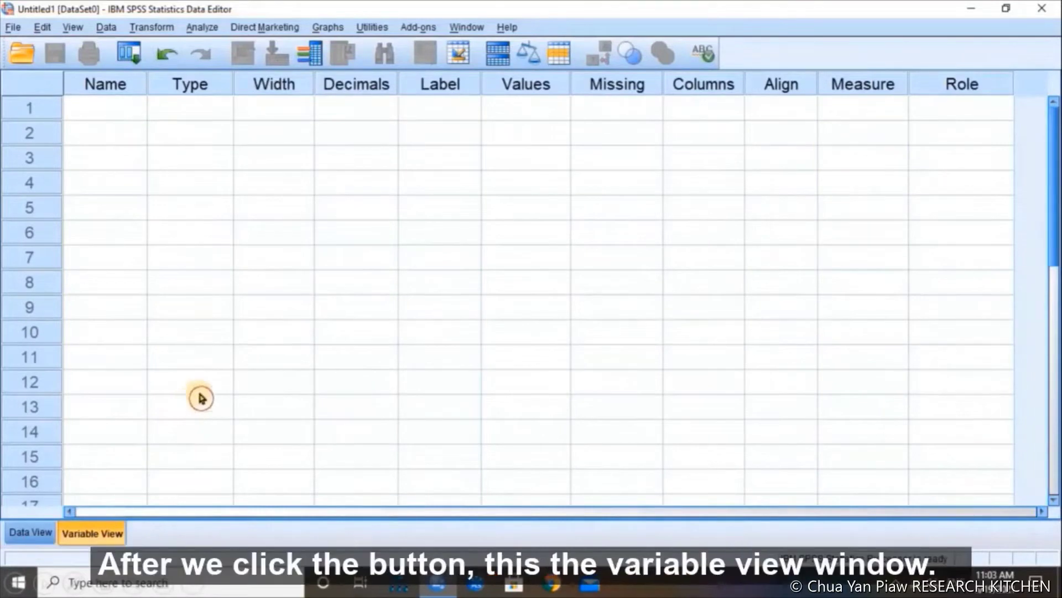
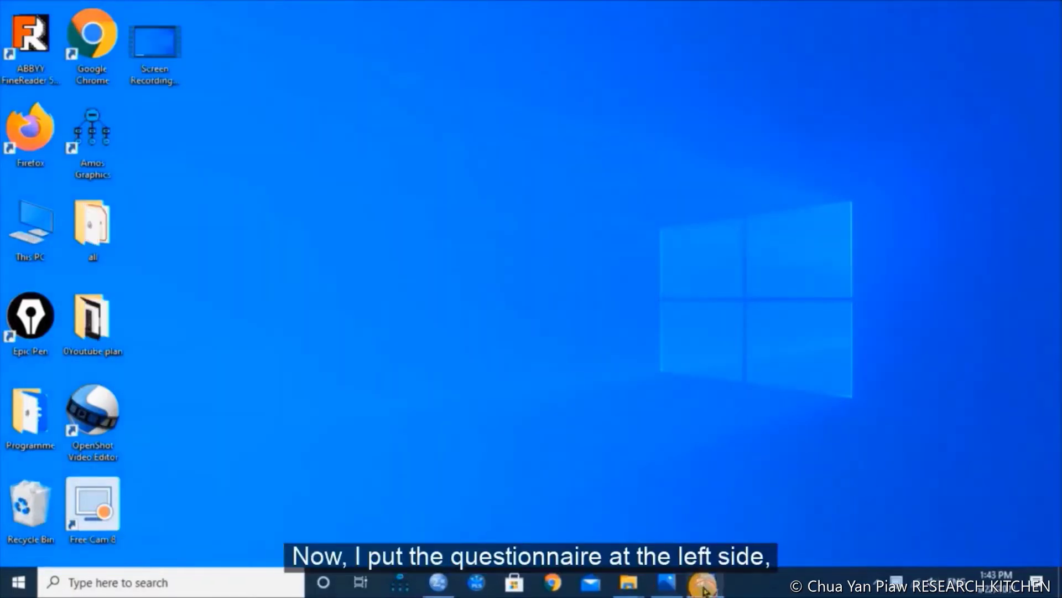
pyautogui.click(704, 582)
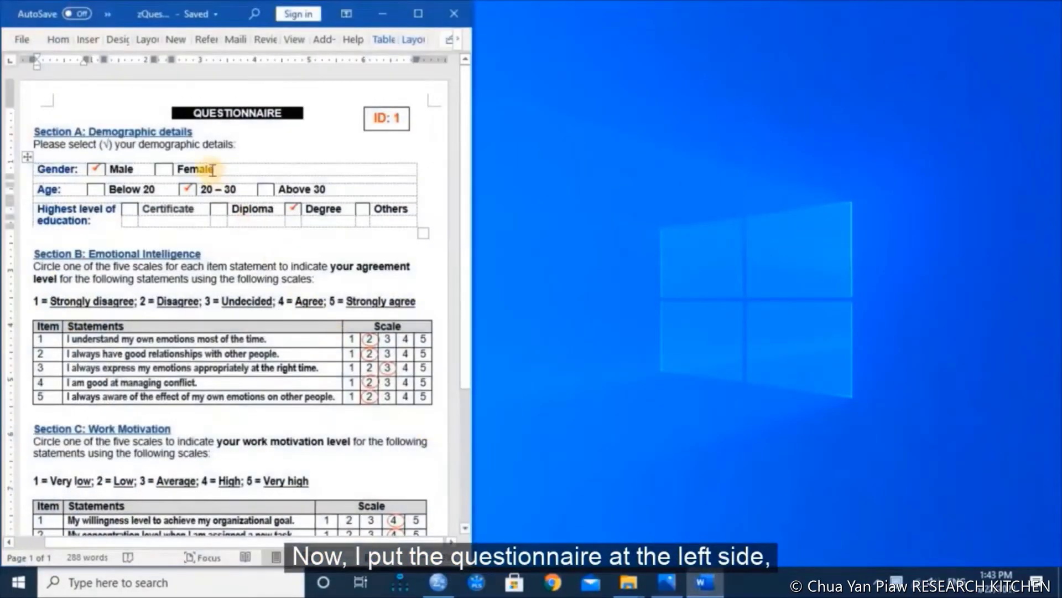
pyautogui.click(440, 592)
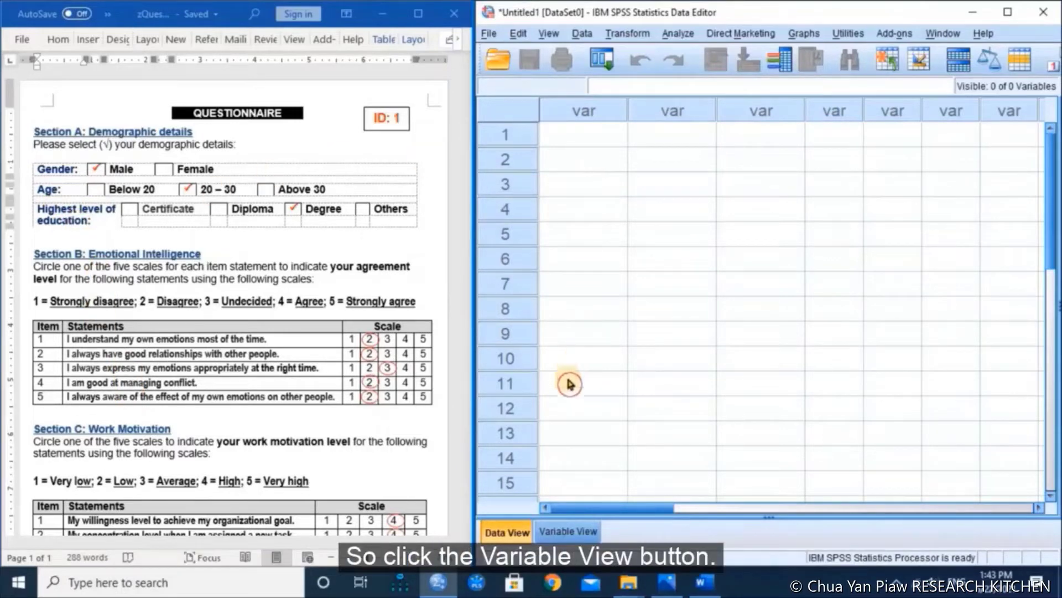
pyautogui.click(572, 533)
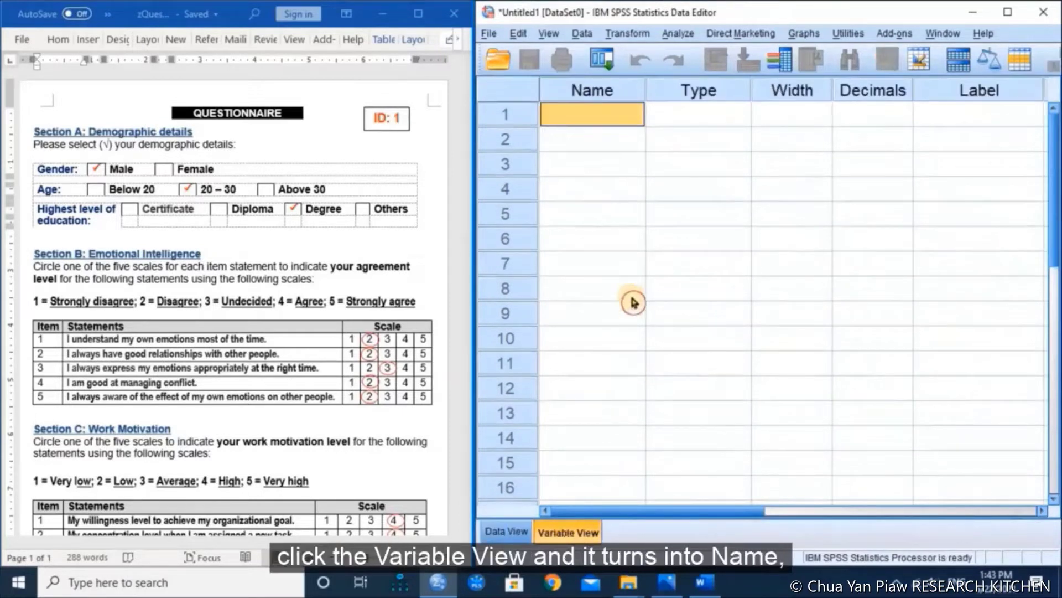
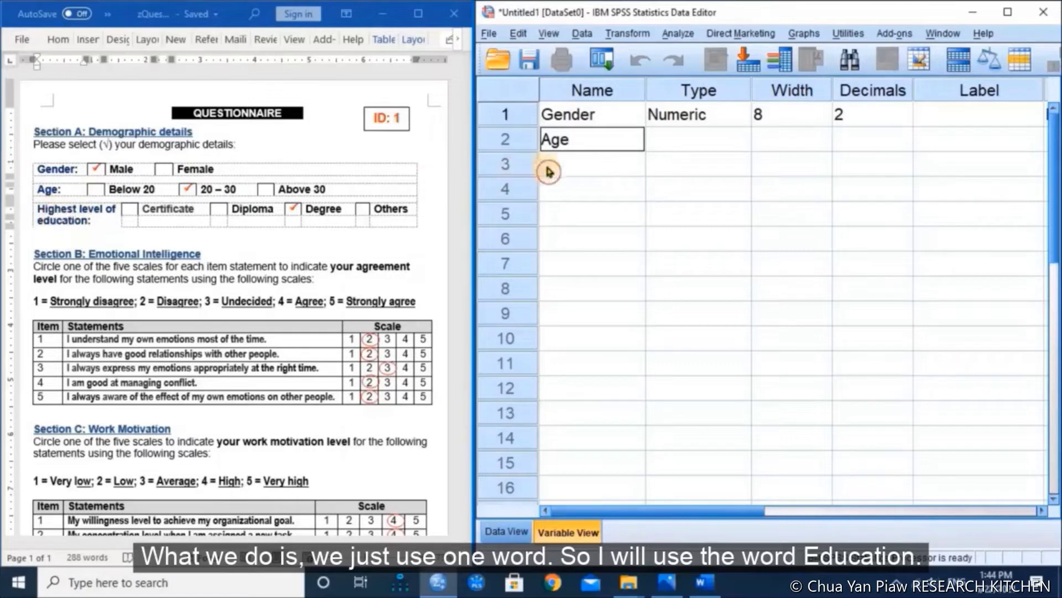
# Name the variable in row 3 Education to represent the questionnaire's highest level of education
pyautogui.click(614, 170)
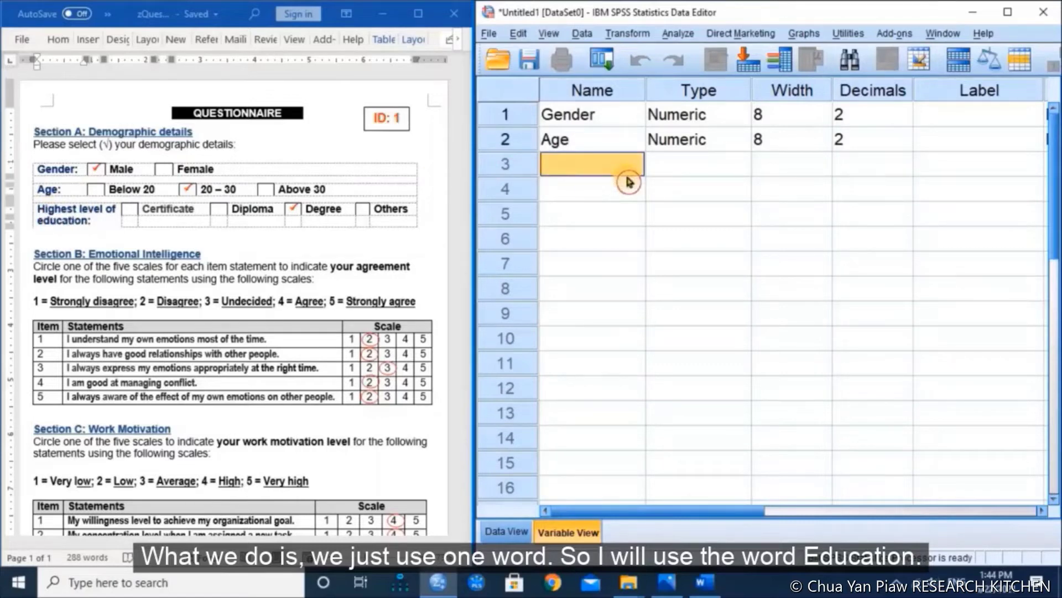
pyautogui.write('Educat')
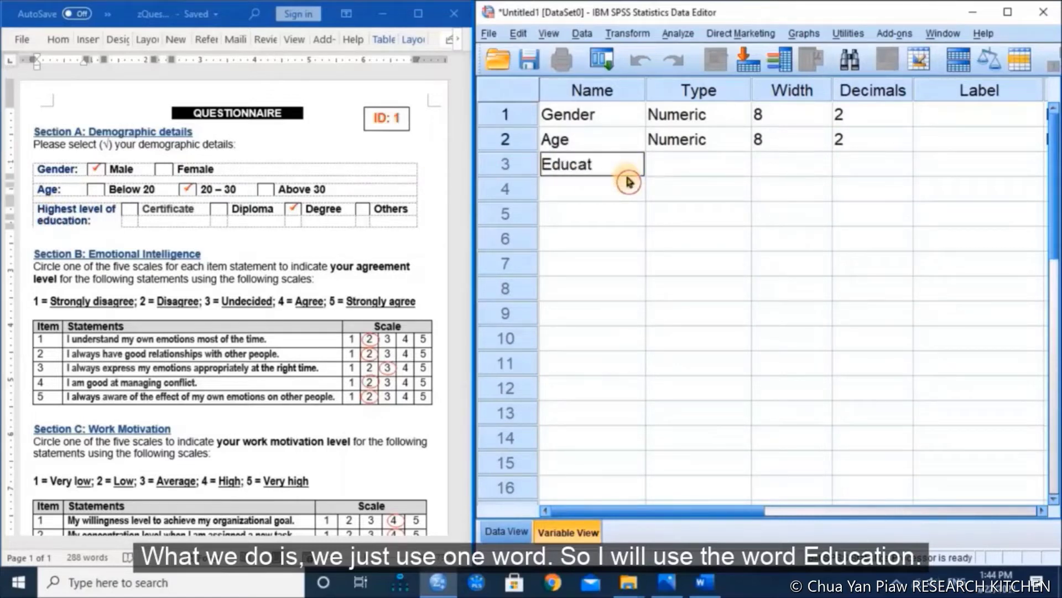
pyautogui.write('ion')
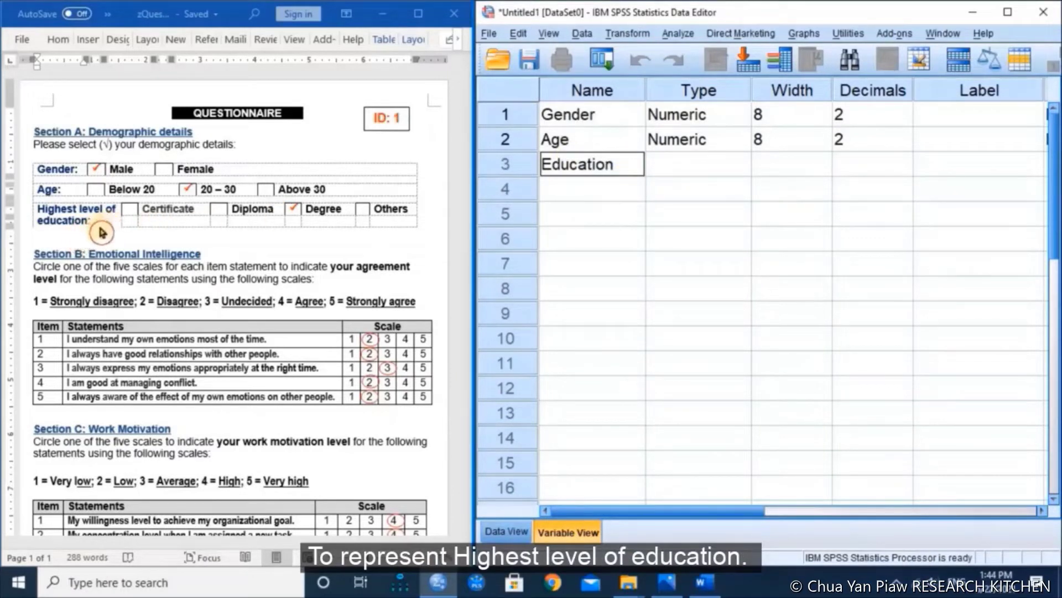
# Name the variables in rows 4 to 6 EQ1, EQ2 and EQ3 for the Emotional Intelligence items
pyautogui.click(576, 192)
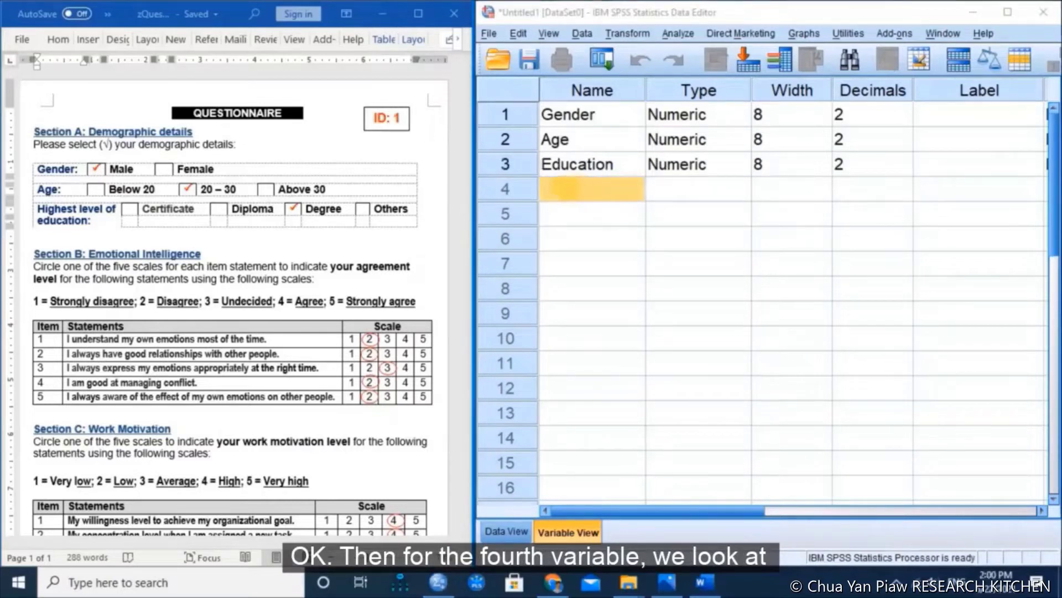
pyautogui.click(567, 191)
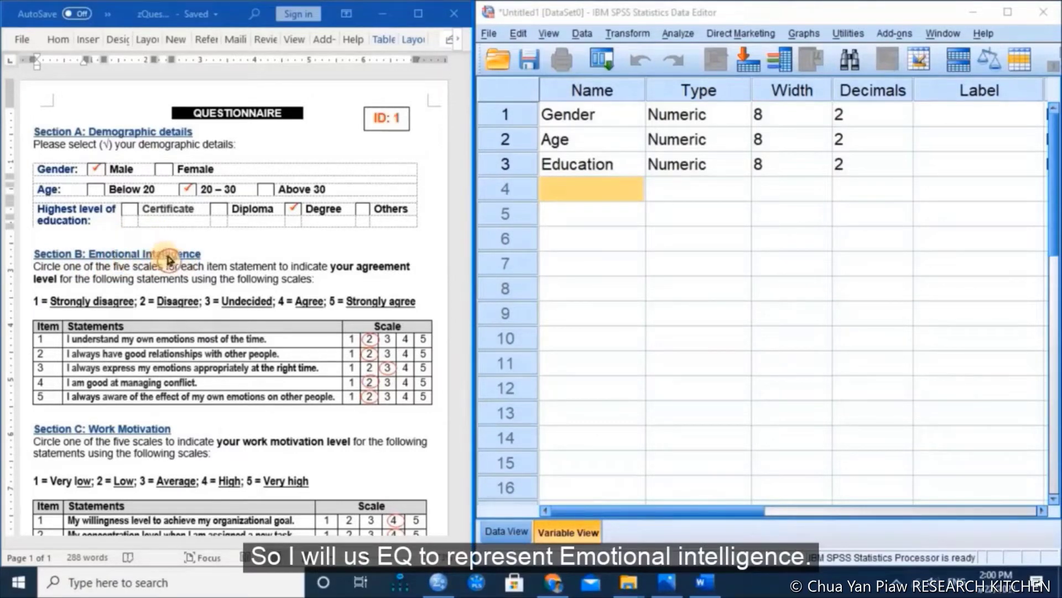
pyautogui.click(562, 191)
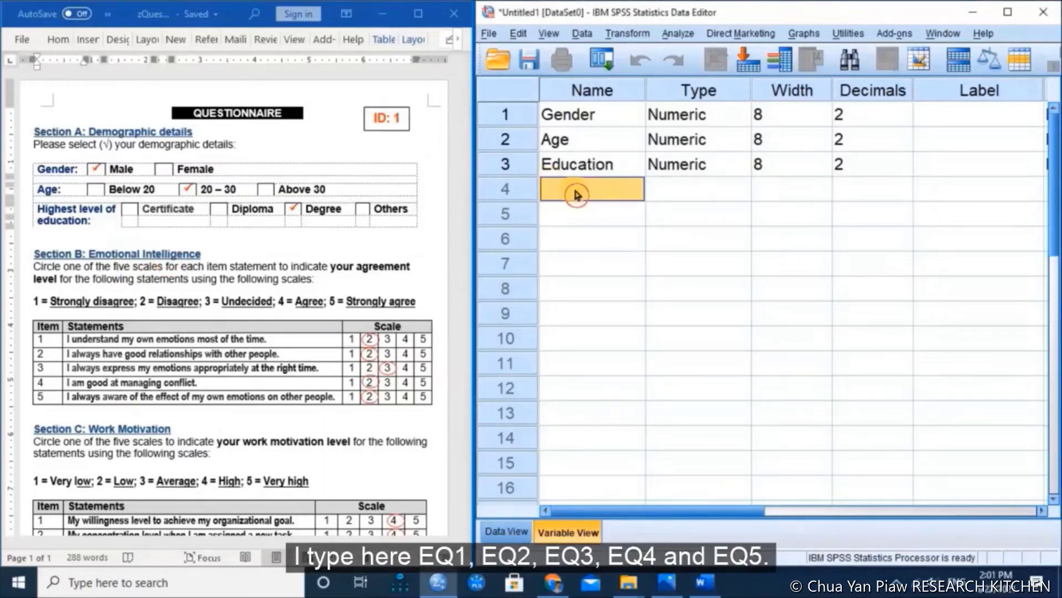
pyautogui.write('EQ')
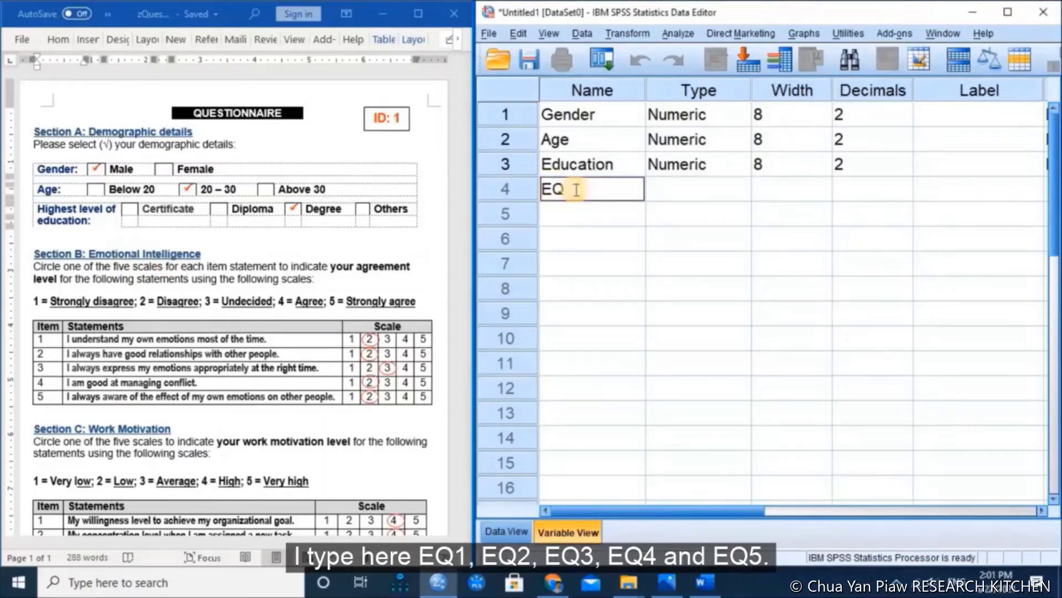
pyautogui.write('1')
pyautogui.press('Return')
pyautogui.write('EQ2')
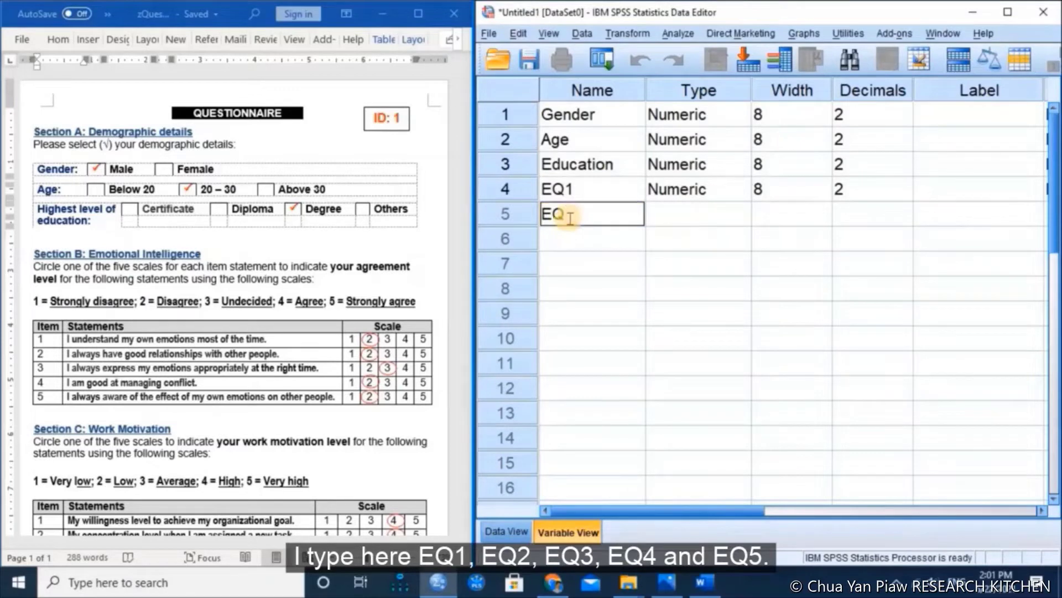
pyautogui.click(573, 242)
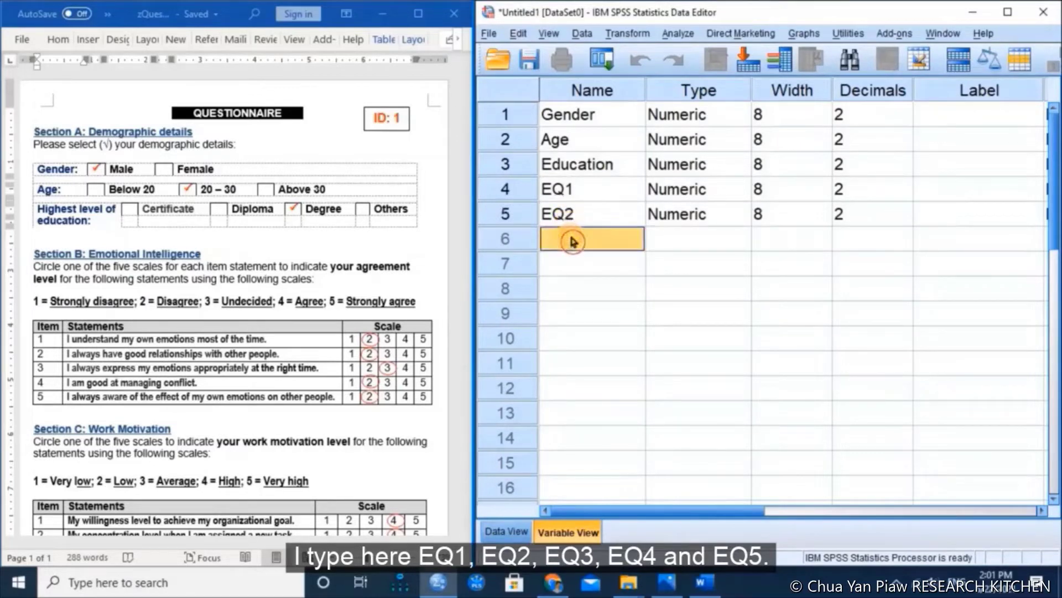
pyautogui.write('EQ3')
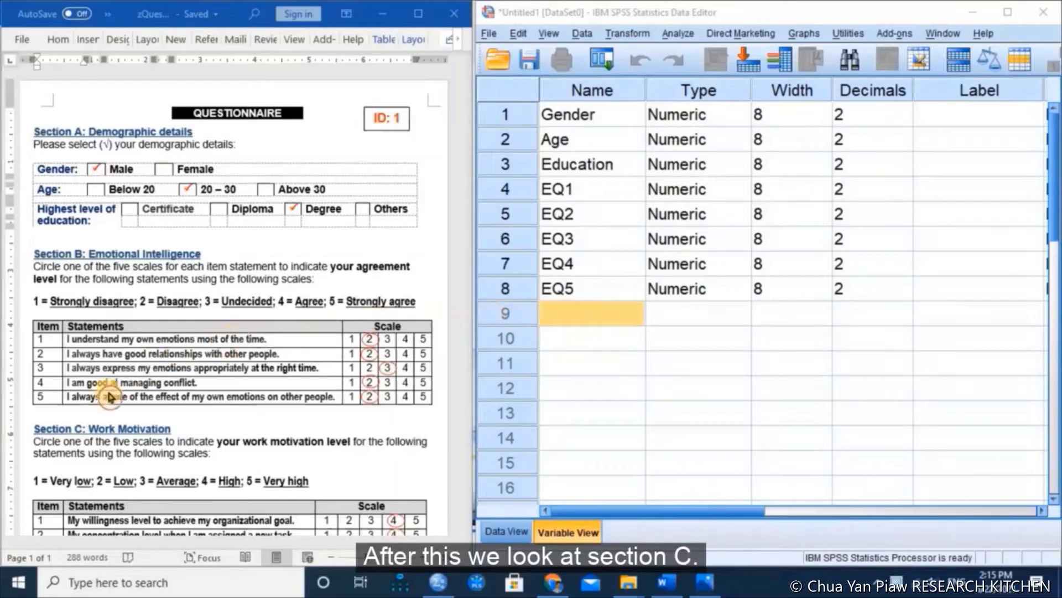
# Name the variable in row 9 Motivation1 for the first Work Motivation item in Section C
pyautogui.scroll(-3, 99, 417)
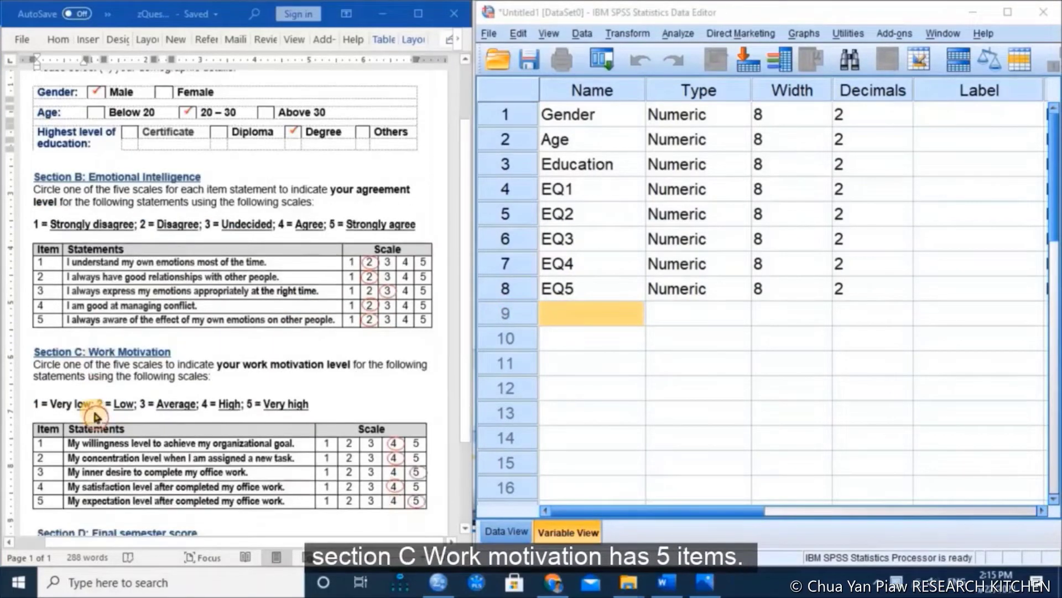
pyautogui.scroll(-2, 95, 416)
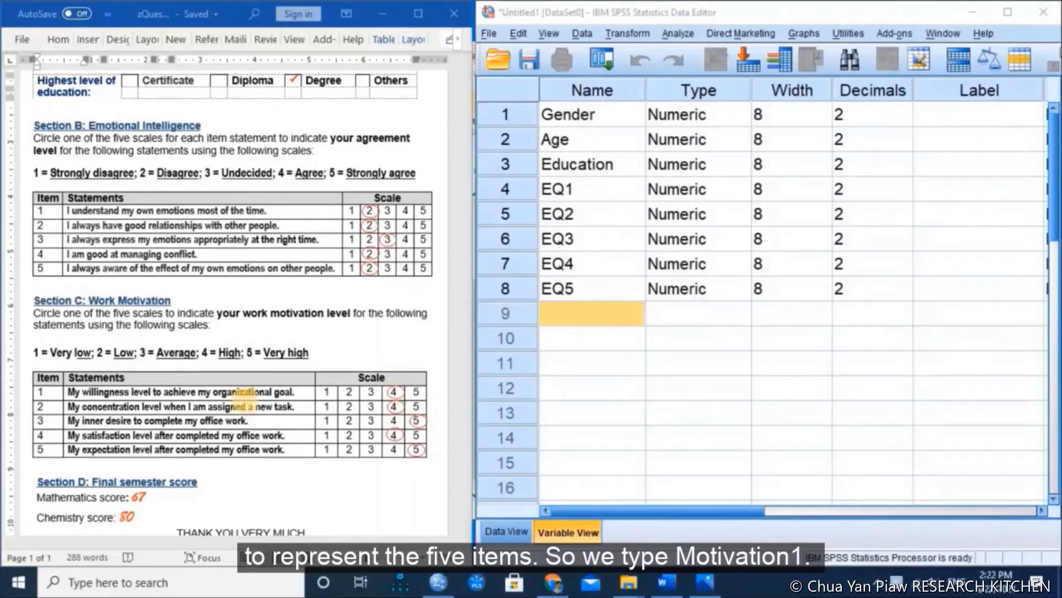
pyautogui.click(561, 319)
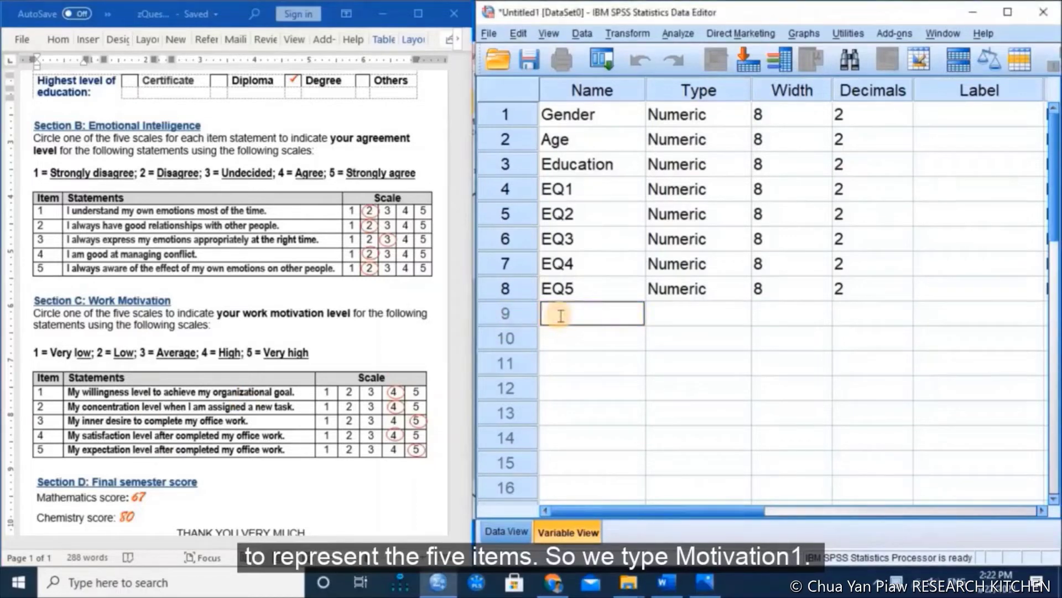
pyautogui.write('Motivation1')
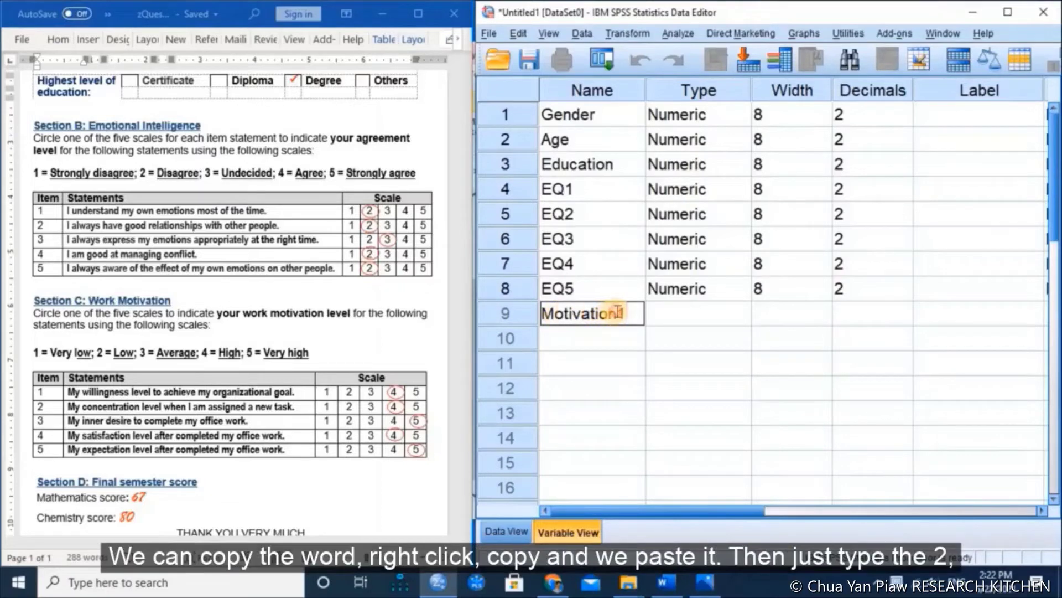
# Copy the word Motivation from the row 9 name into row 10 and complete it as Motivation2
pyautogui.moveTo(617, 313); pyautogui.dragTo(547, 313)
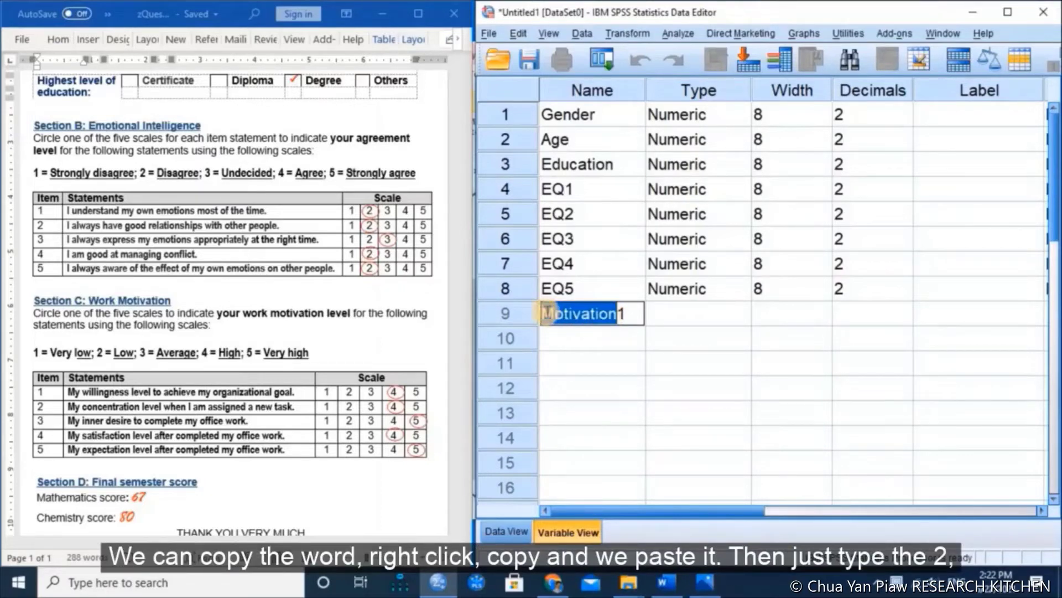
pyautogui.rightClick(546, 314)
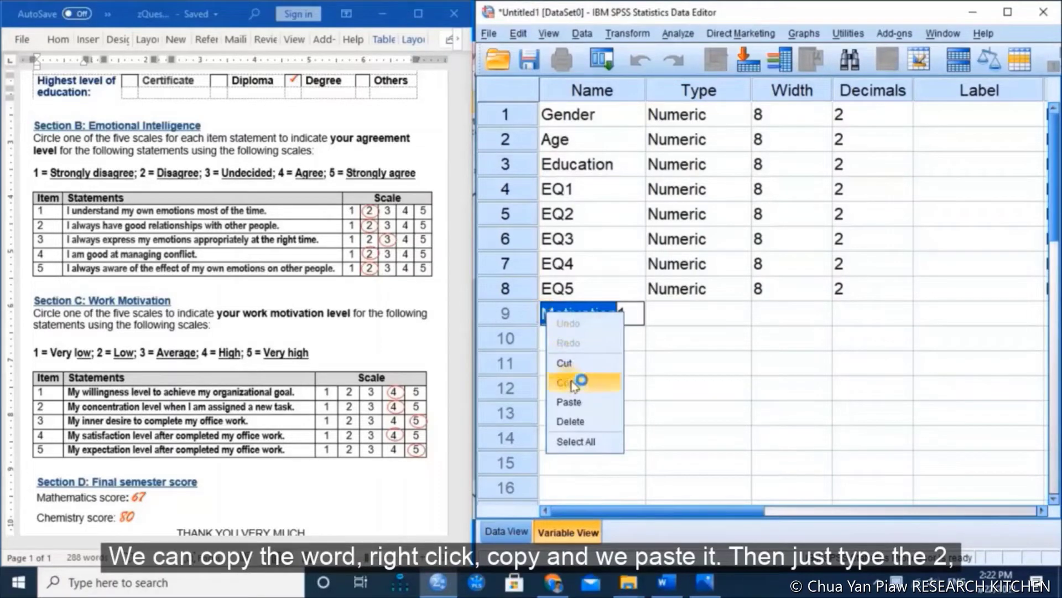
pyautogui.click(570, 379)
pyautogui.click(559, 339)
pyautogui.rightClick(559, 337)
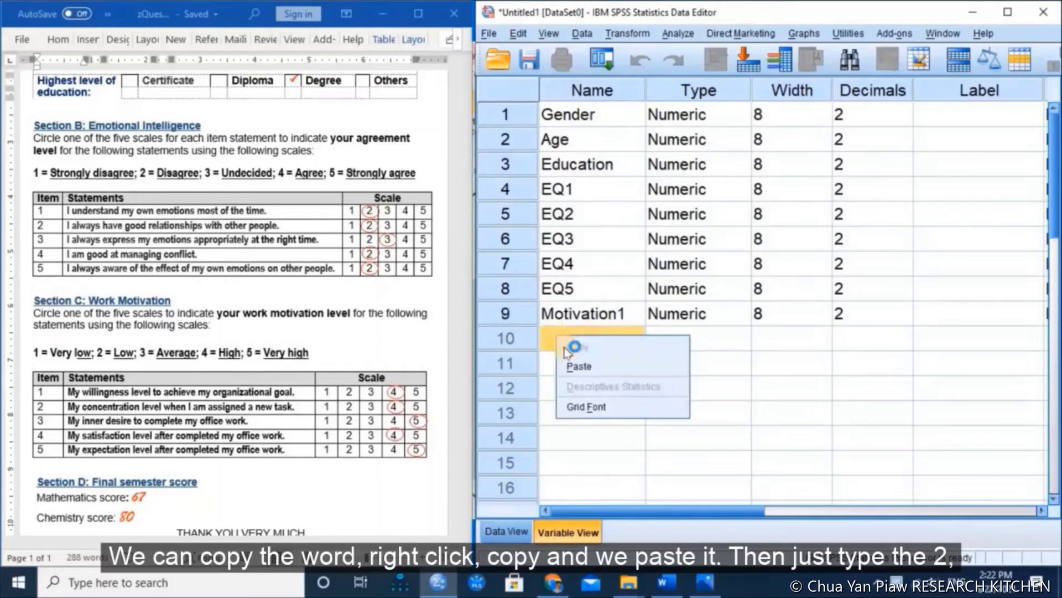
pyautogui.click(572, 361)
pyautogui.doubleClick(618, 336)
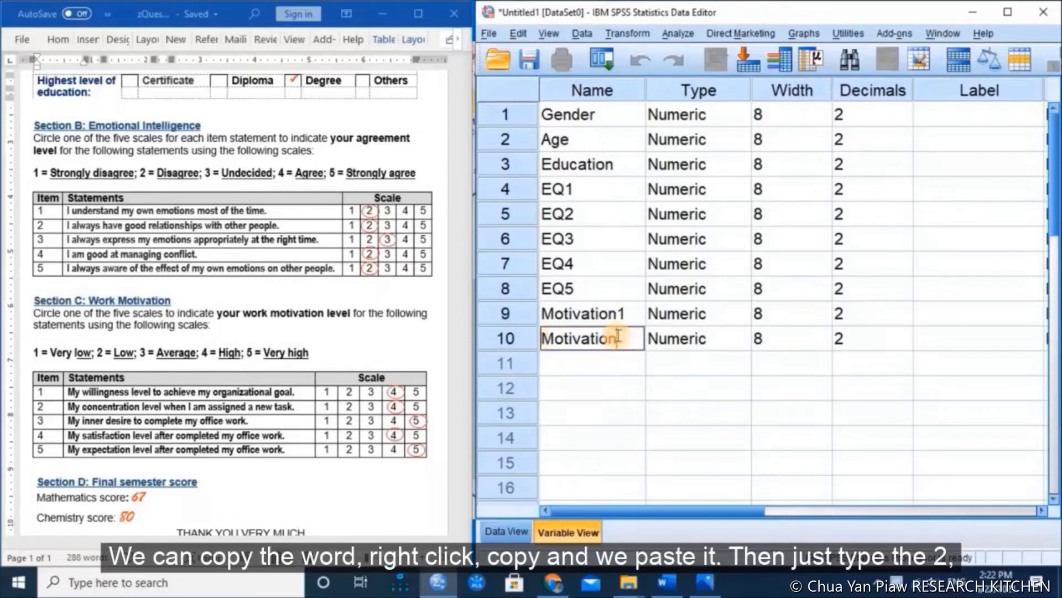
pyautogui.write('2')
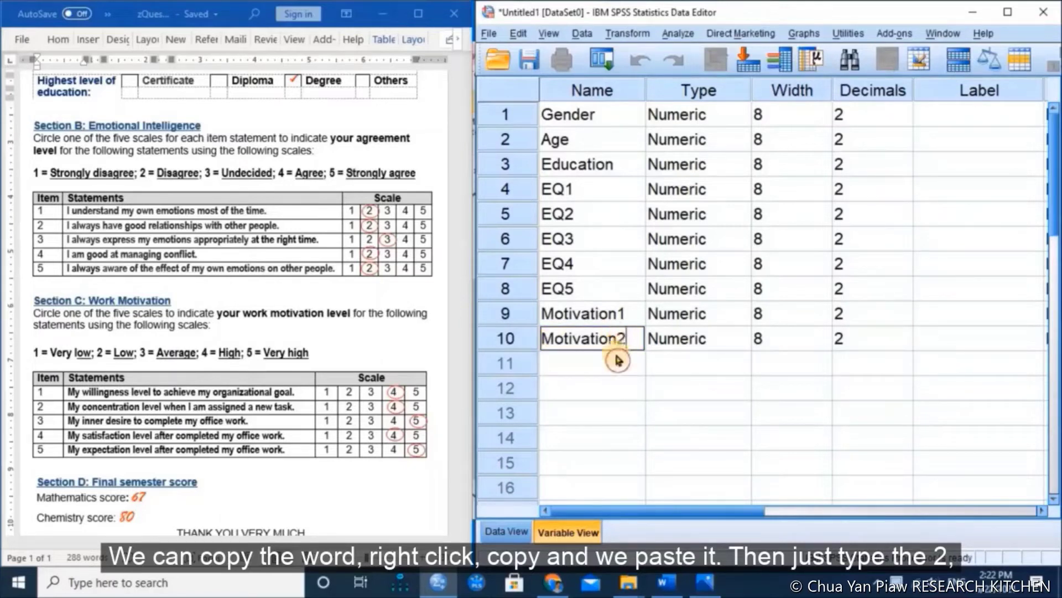
# Paste the copied word Motivation as the row 11 variable name and complete it as Motivation3
pyautogui.click(603, 367)
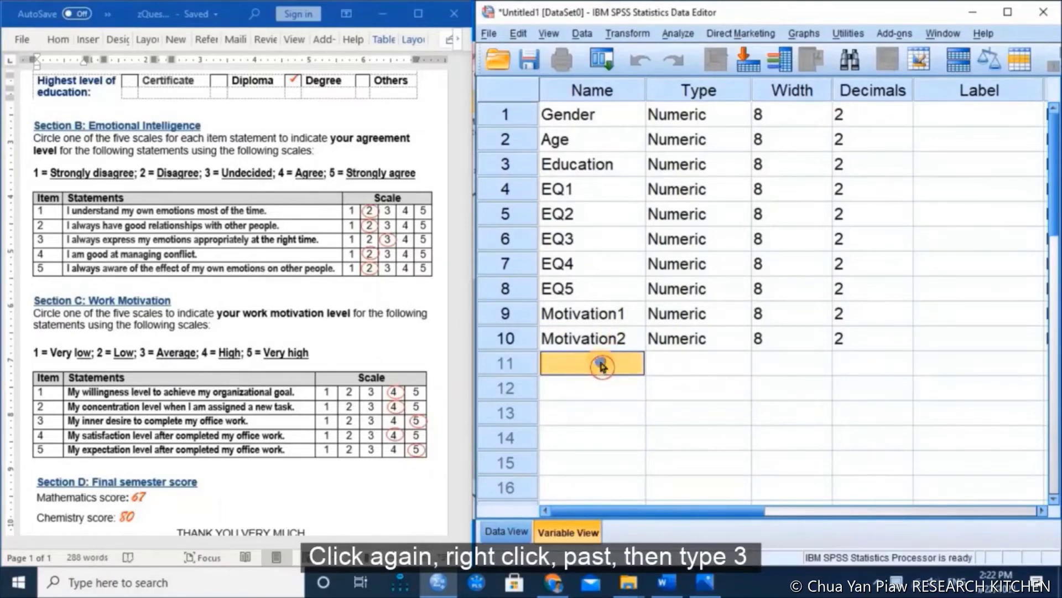
pyautogui.rightClick(602, 363)
pyautogui.click(618, 391)
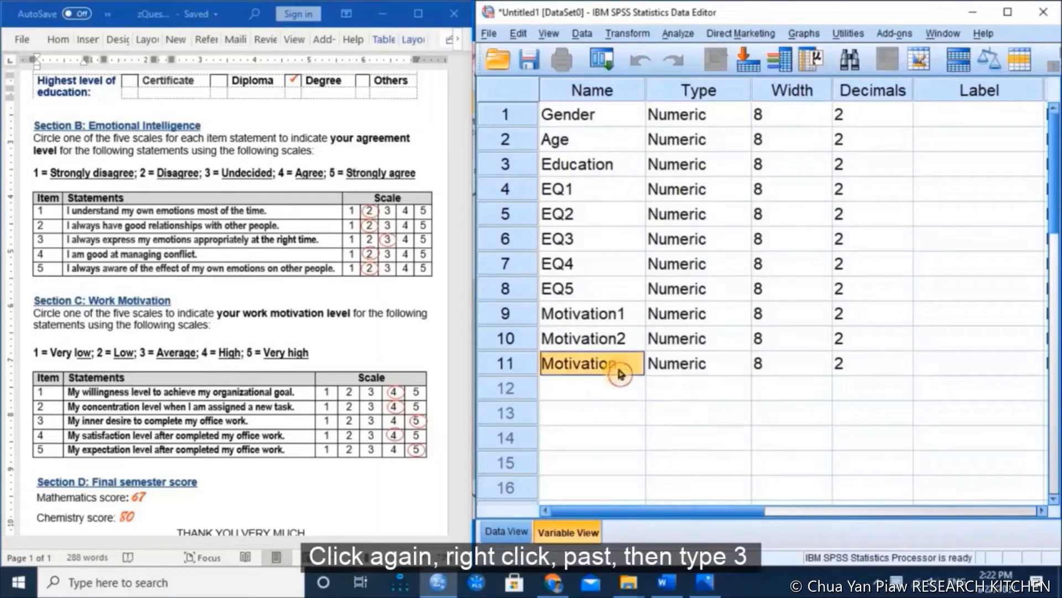
pyautogui.doubleClick(621, 366)
pyautogui.write('3')
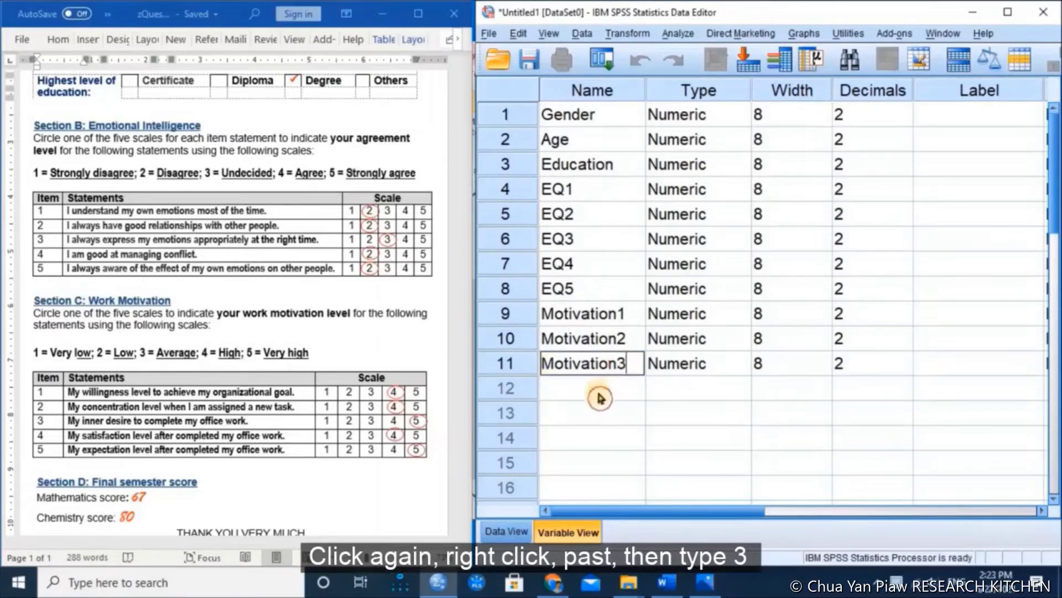
# Paste the copied word Motivation as the row 12 variable name and complete it as Motivation4
pyautogui.click(581, 387)
pyautogui.rightClick(579, 383)
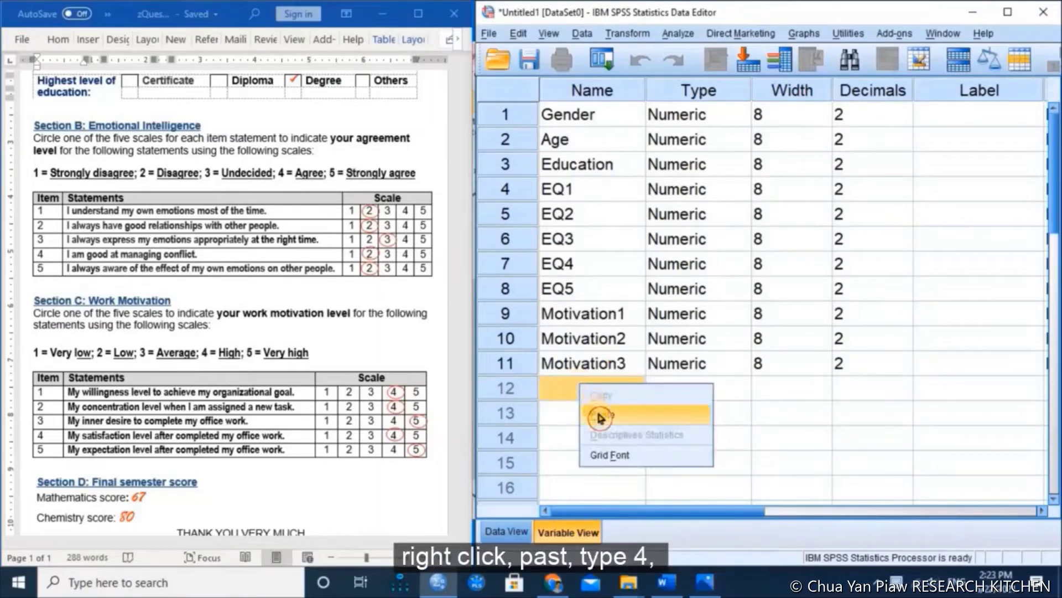
pyautogui.click(598, 412)
pyautogui.doubleClick(621, 391)
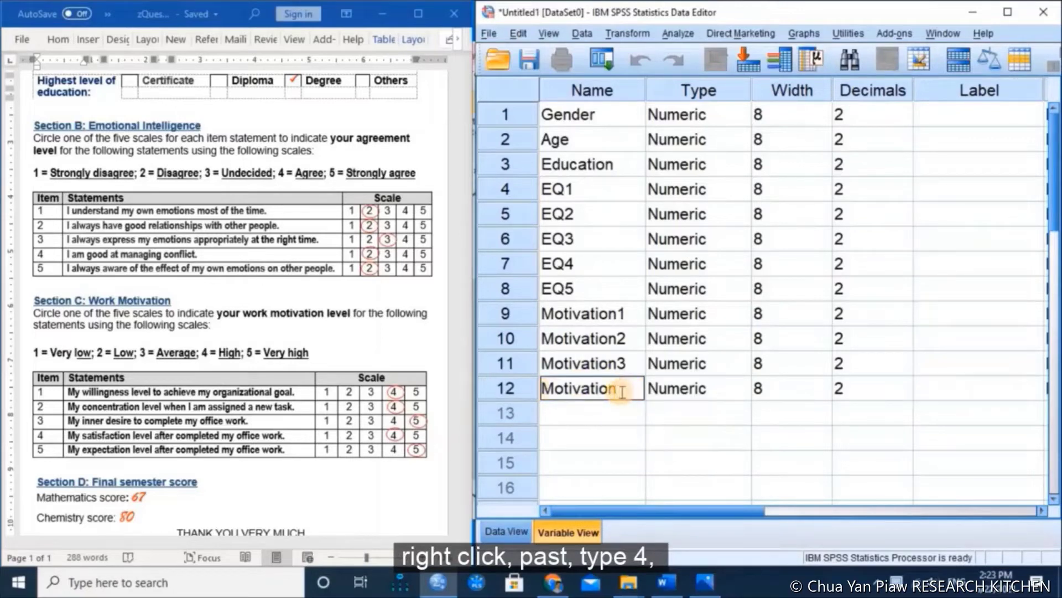
pyautogui.write('4')
# Paste the copied word Motivation as the row 13 variable name and complete it as Motivation5
pyautogui.click(581, 412)
pyautogui.rightClick(579, 412)
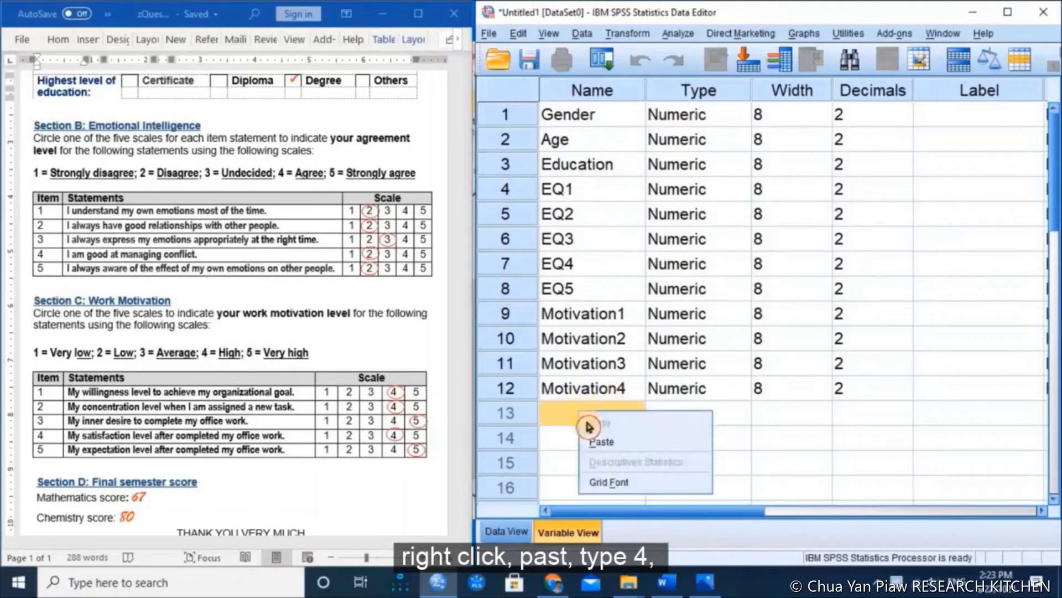
pyautogui.click(598, 442)
pyautogui.doubleClick(620, 413)
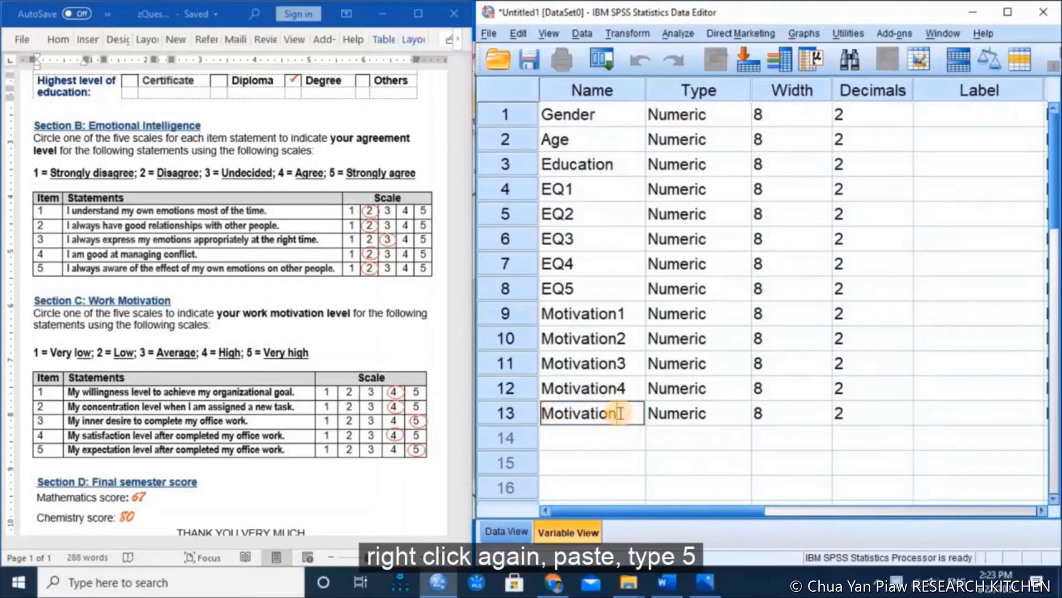
pyautogui.write('5')
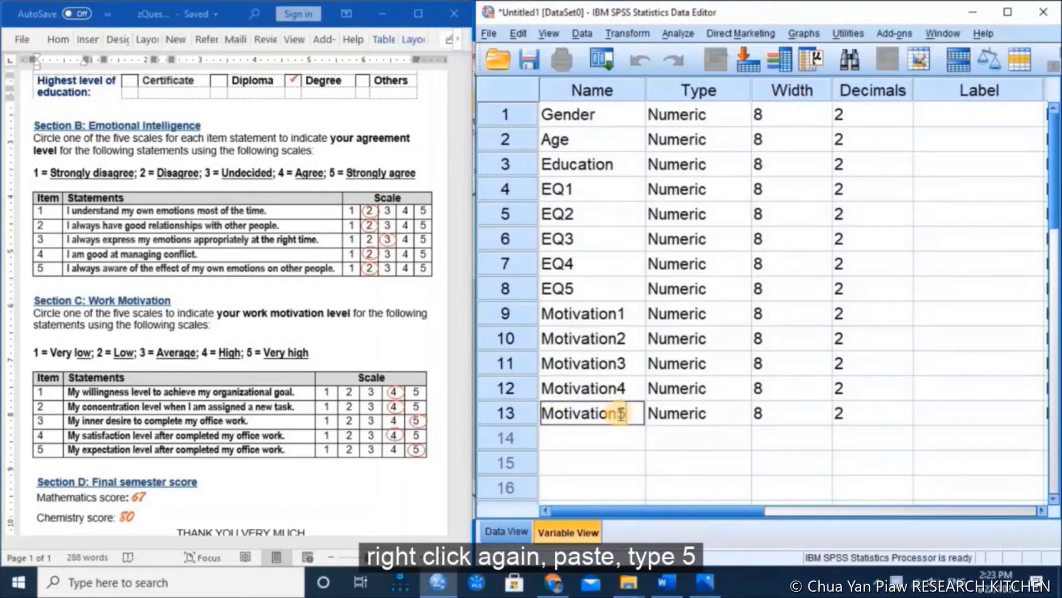
# Name the row 14 variable Mathematics and the row 15 variable Chemistry for the final semester scores
pyautogui.click(607, 443)
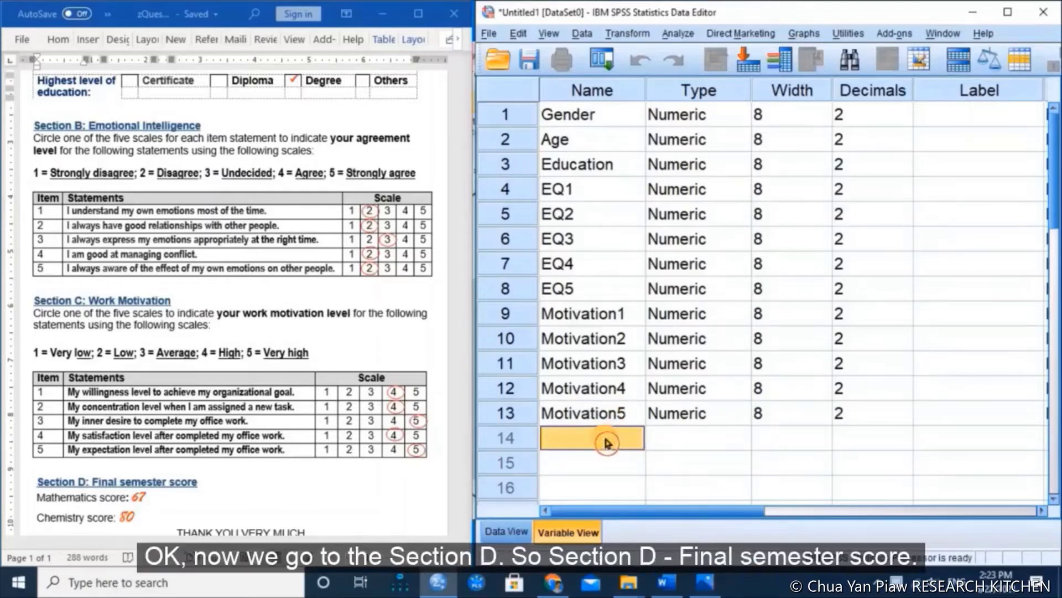
pyautogui.scroll(-2, 341, 457)
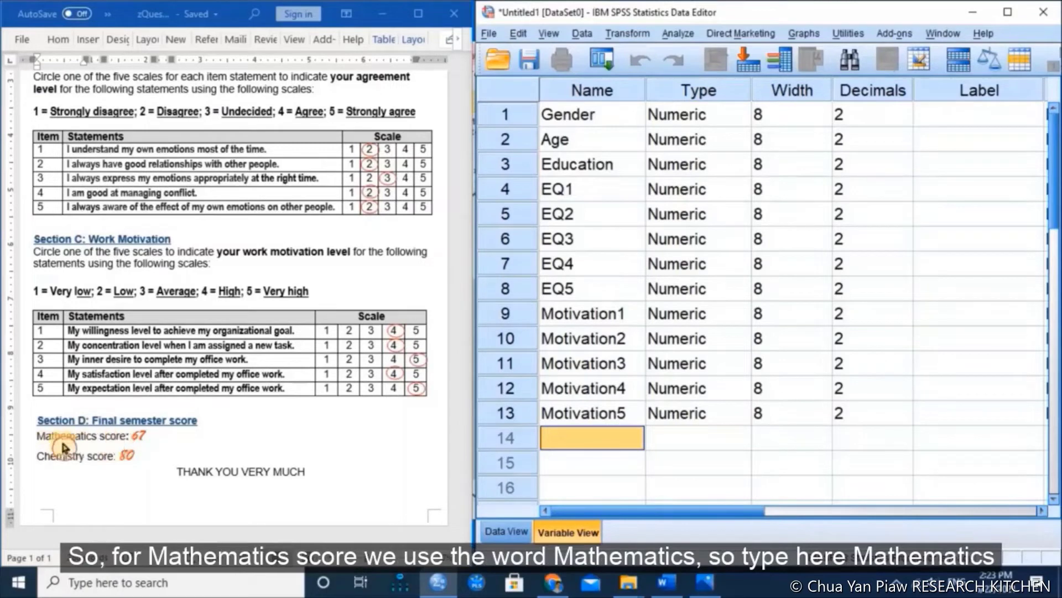
pyautogui.click(565, 438)
pyautogui.write('Mathemati')
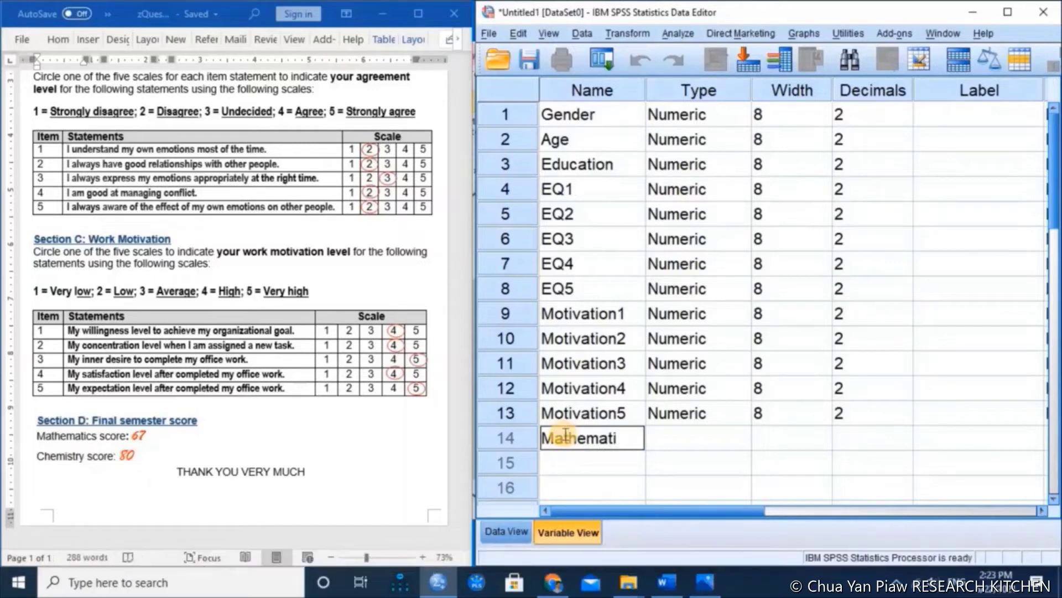
pyautogui.write('cs')
pyautogui.click(577, 459)
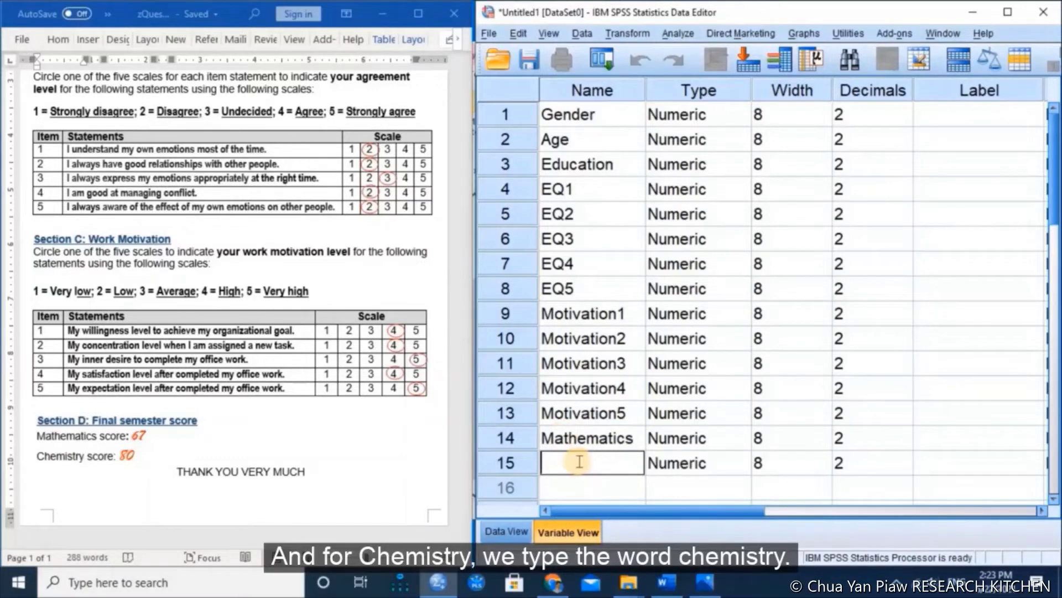
pyautogui.write('Chemistry')
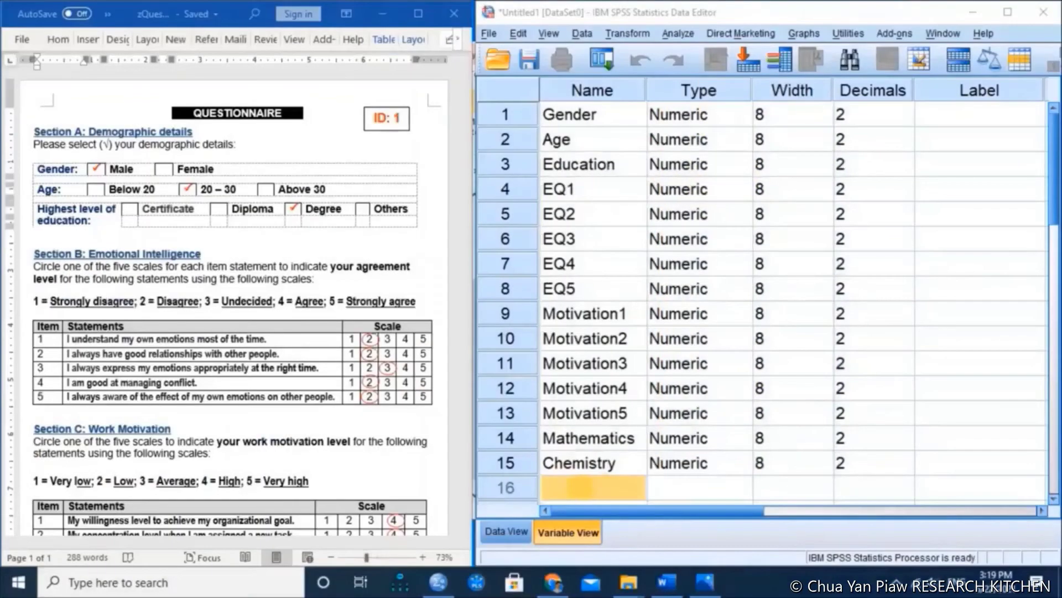
pyautogui.click(575, 490)
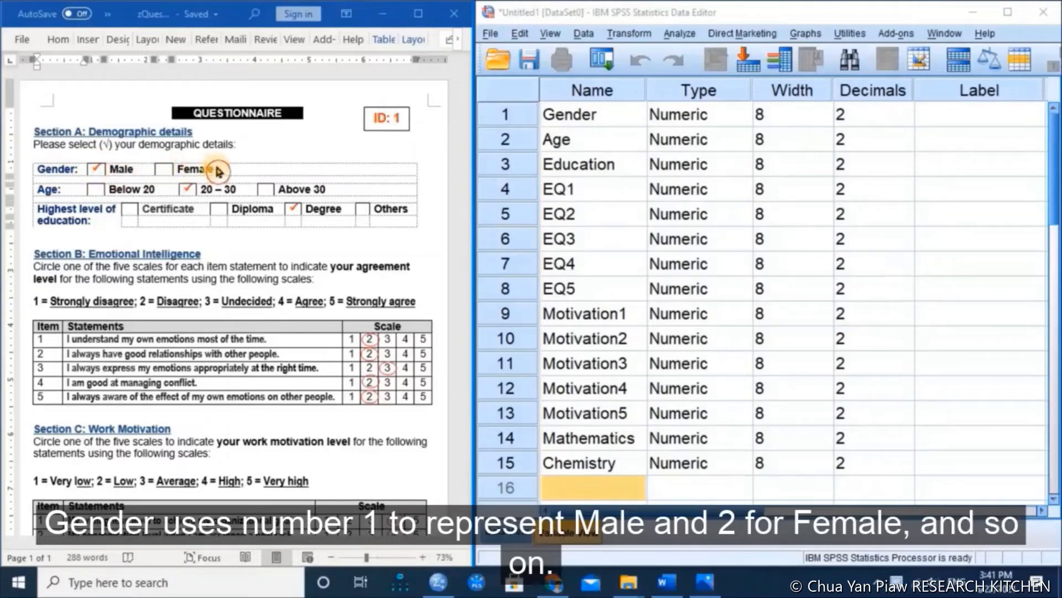
# Review the questionnaire from the demographic details to the final semester scores to see what kind of data each item records
pyautogui.scroll(-2, 213, 251)
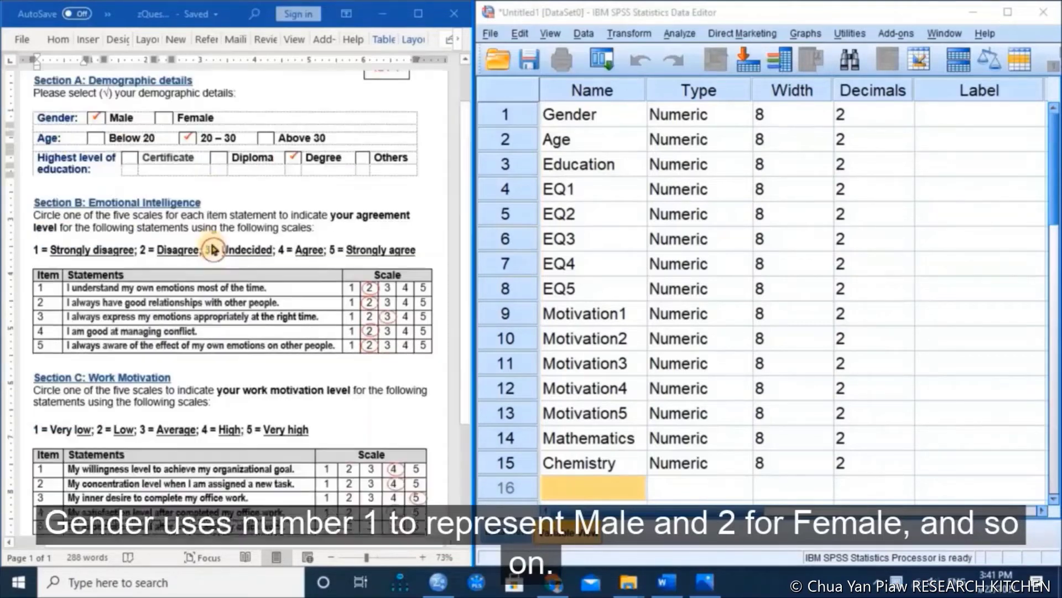
pyautogui.scroll(-3, 213, 251)
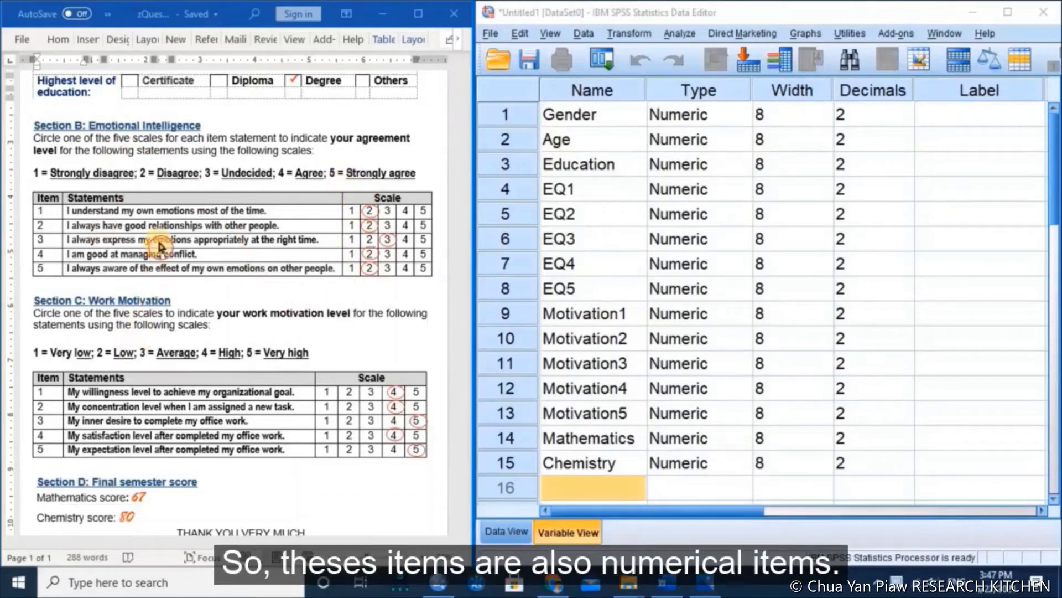
pyautogui.scroll(-2, 160, 248)
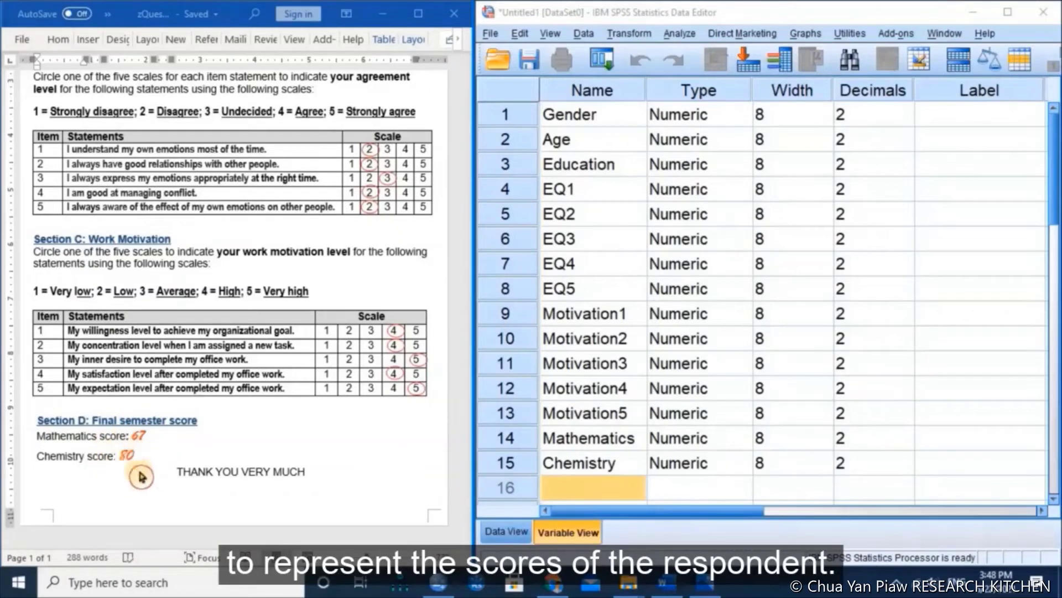
pyautogui.scroll(4, 276, 423)
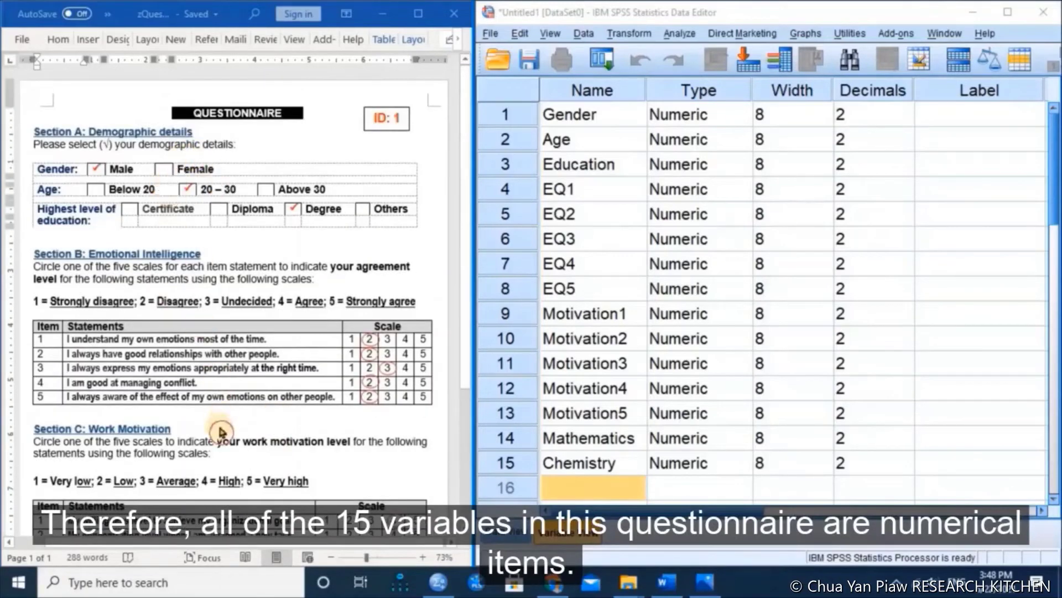
pyautogui.scroll(-4, 220, 431)
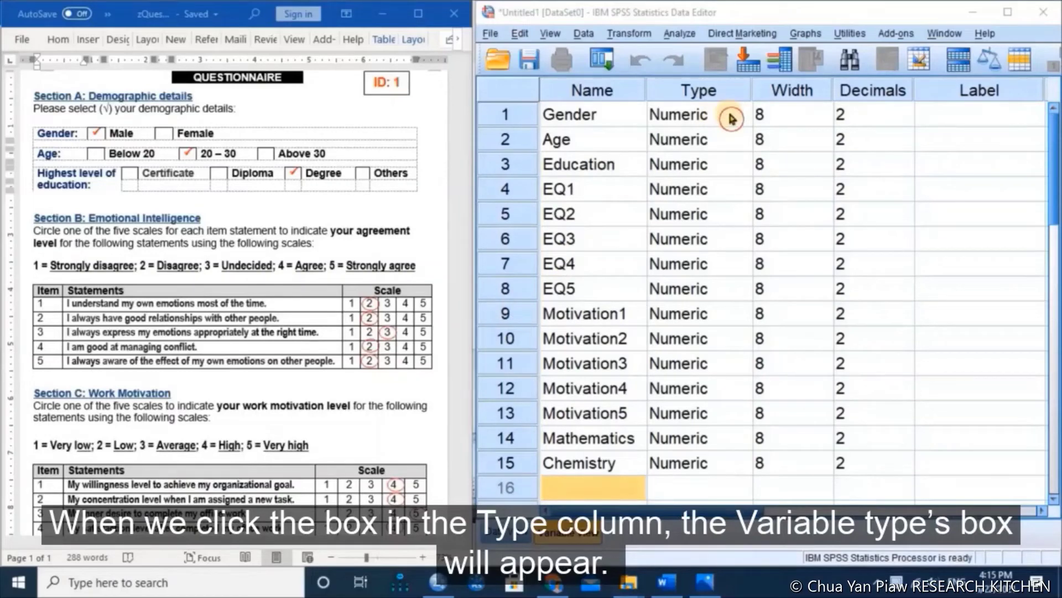
# Try the String type for the Gender variable in the Variable Type settings and restore it to Numeric
pyautogui.click(732, 118)
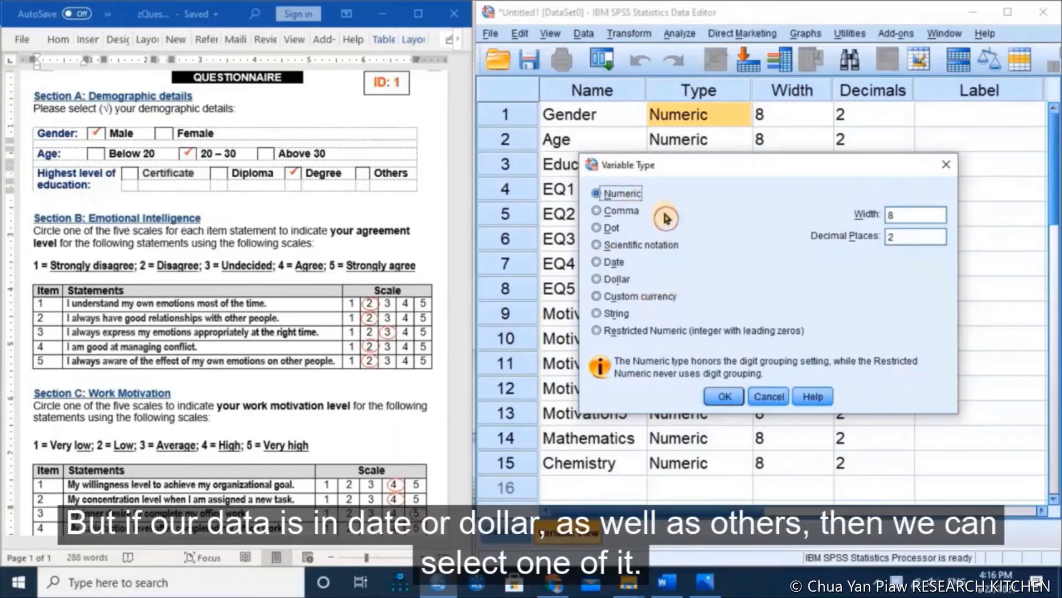
pyautogui.click(597, 314)
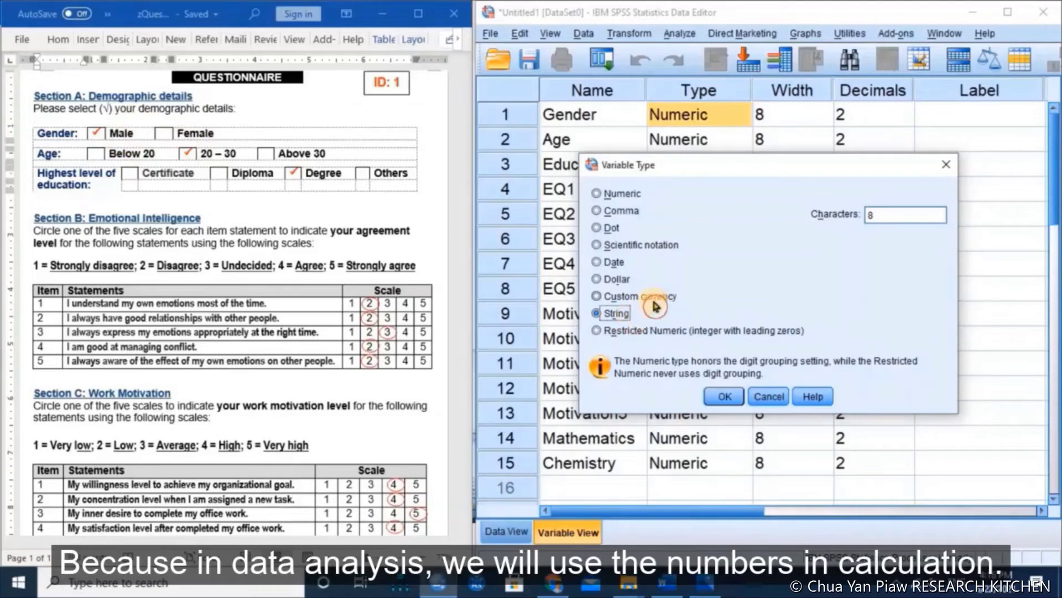
pyautogui.click(598, 197)
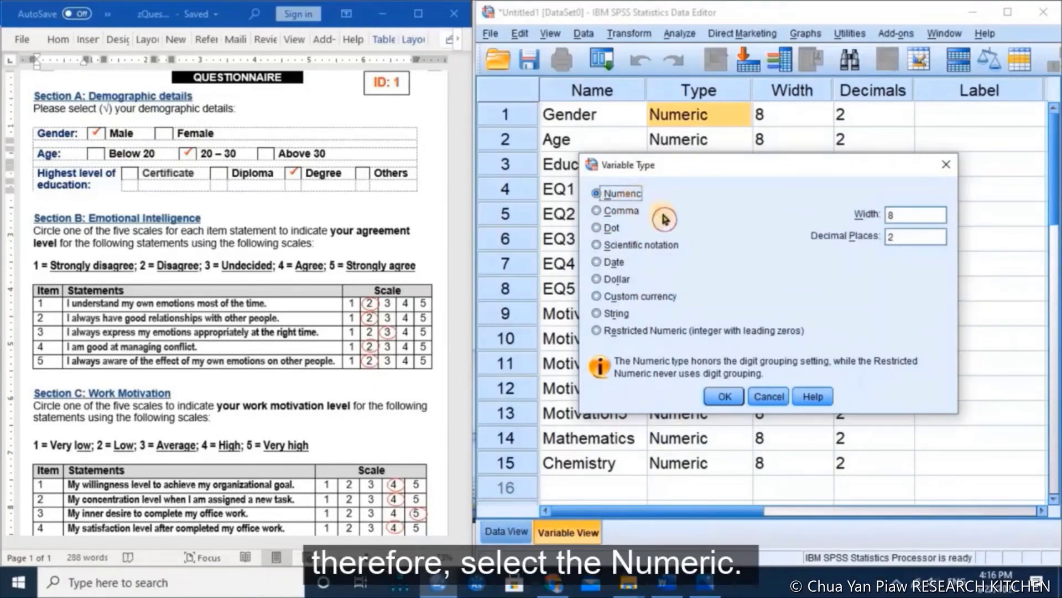
pyautogui.click(721, 395)
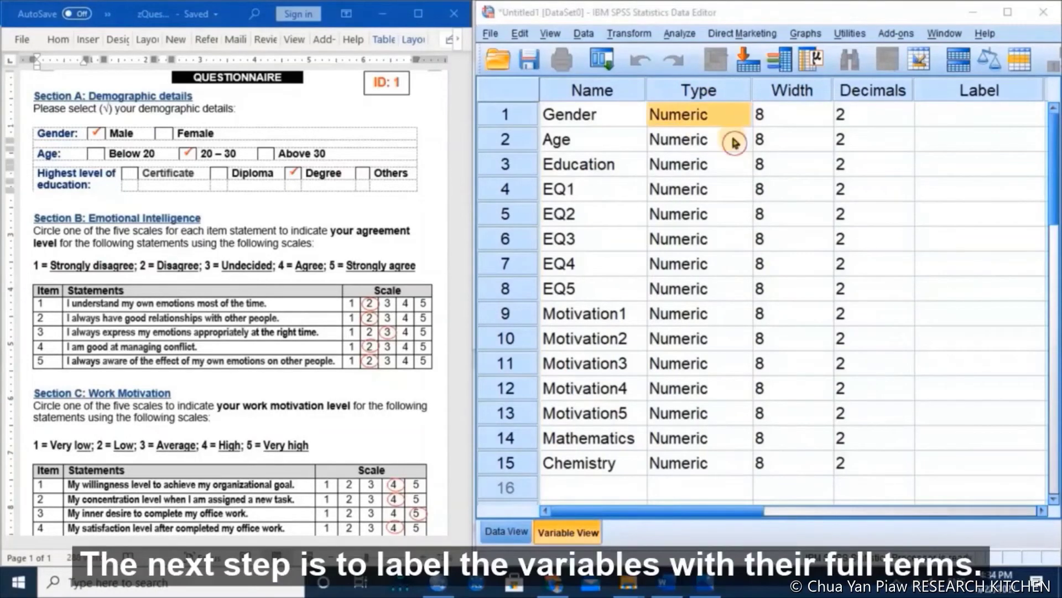
# Place the Label column directly after the Name column and label the first two variables Gender and Age
pyautogui.click(990, 99)
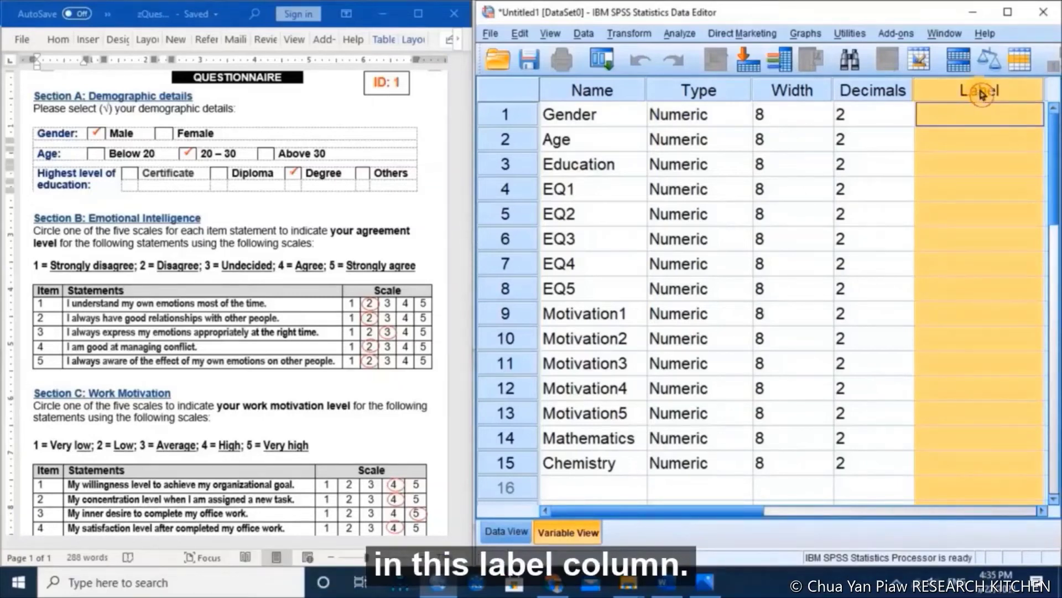
pyautogui.moveTo(981, 93); pyautogui.dragTo(600, 95)
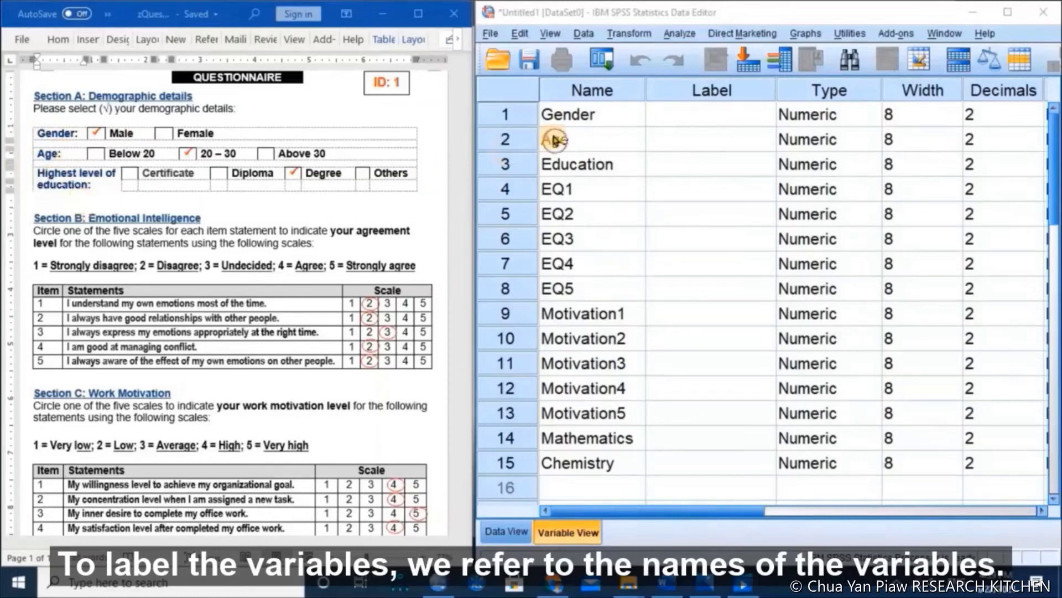
pyautogui.click(695, 117)
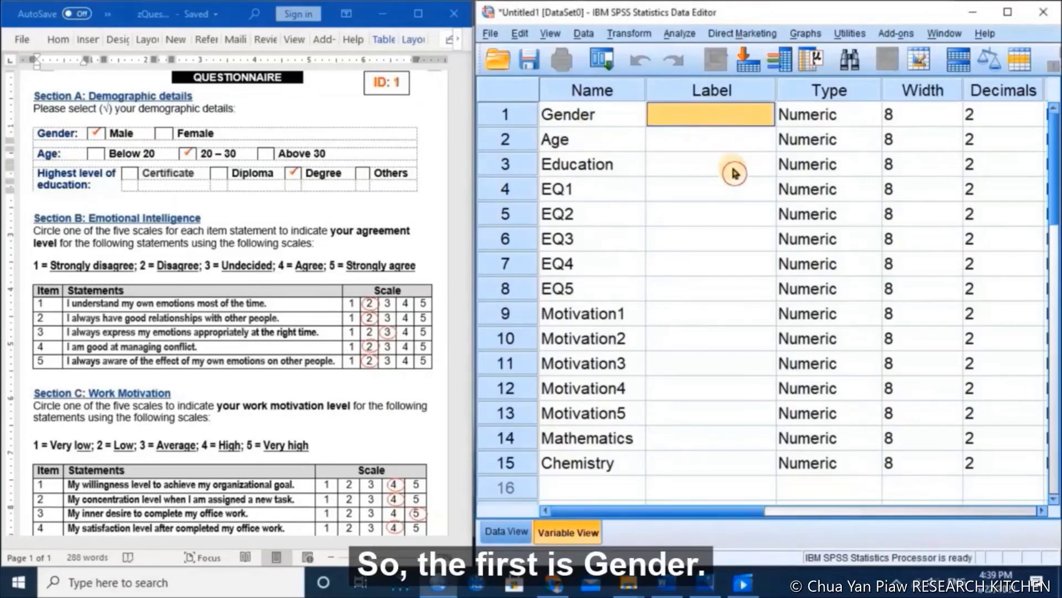
pyautogui.write('Gender')
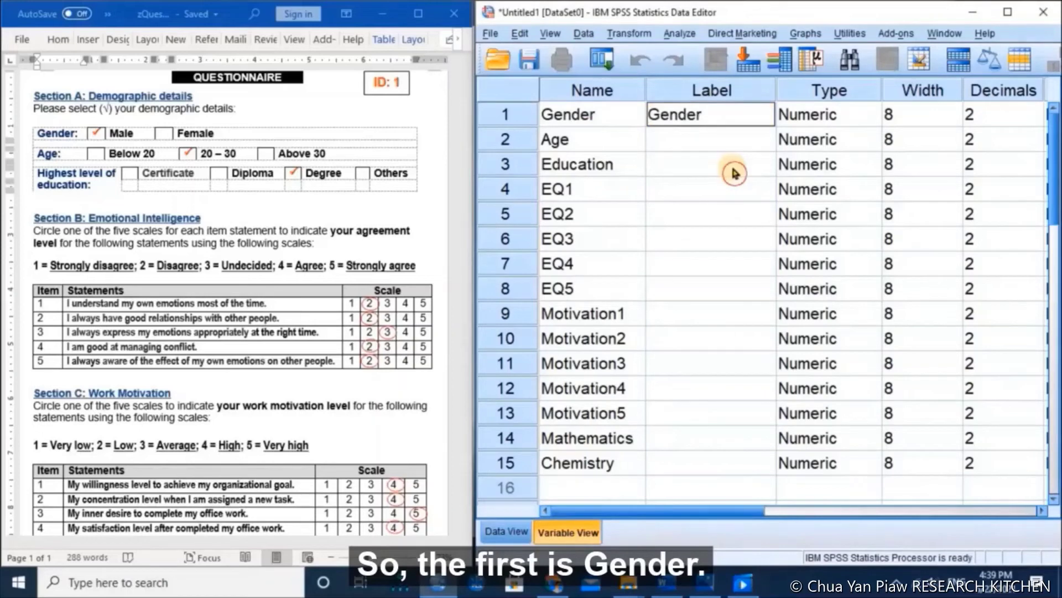
pyautogui.click(724, 136)
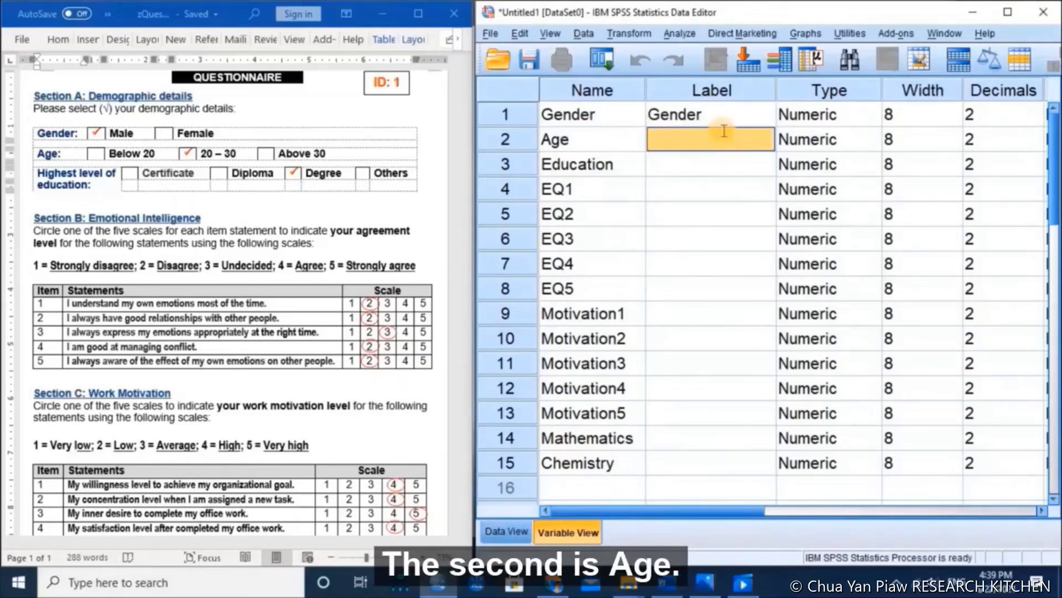
pyautogui.write('Age')
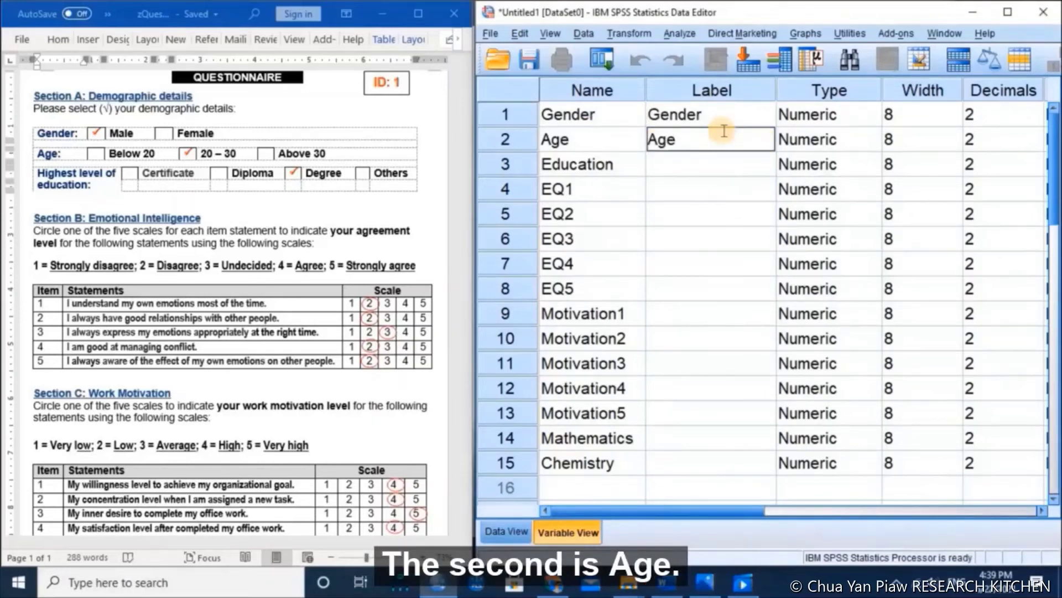
# Label the Education variable "Highest level of education" and widen the Label column to fit the full text
pyautogui.click(678, 173)
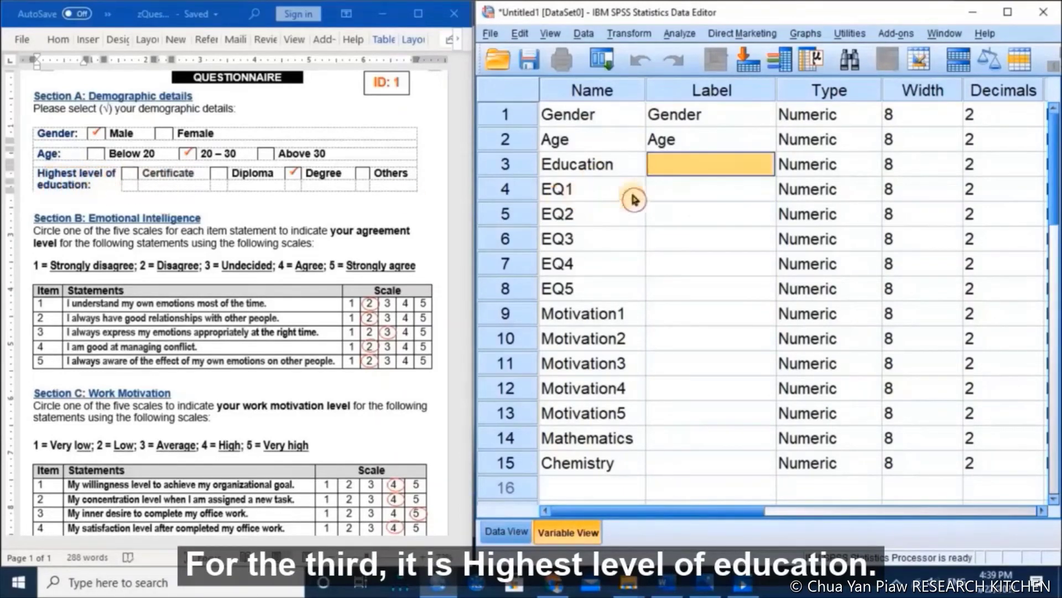
pyautogui.write('Highest level')
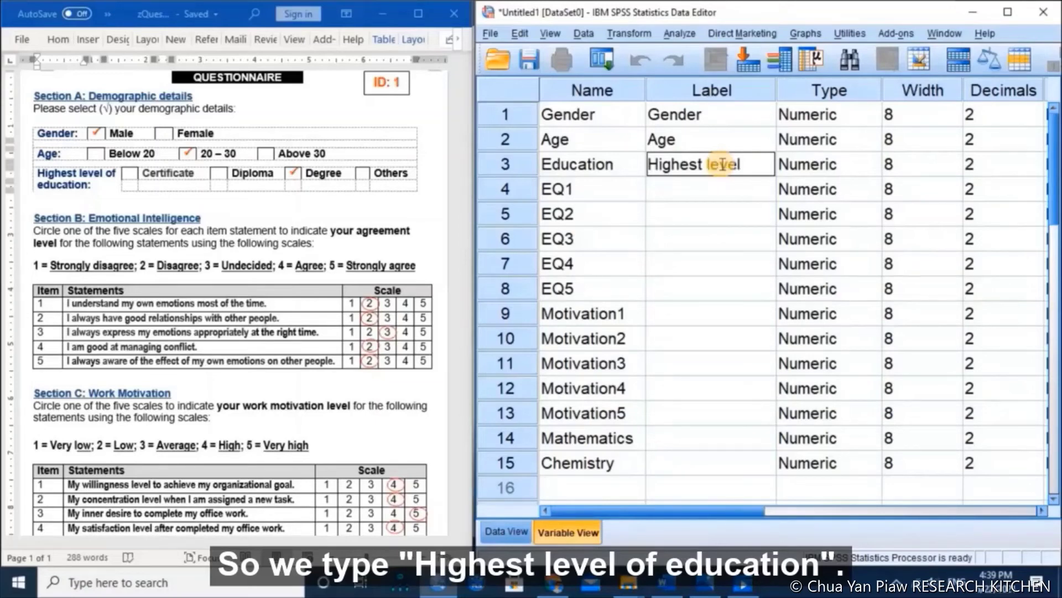
pyautogui.write('of educ')
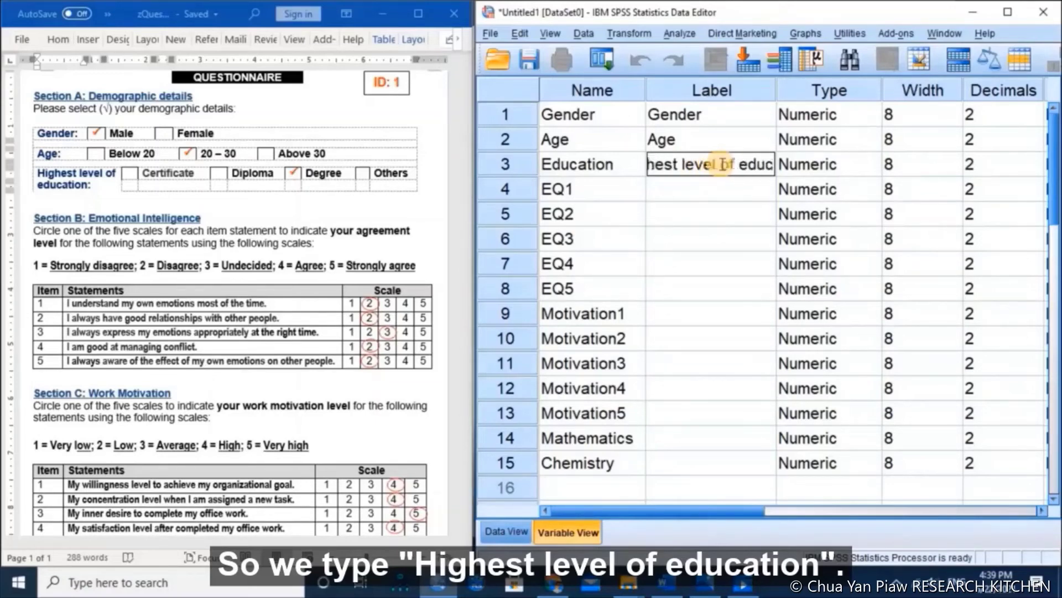
pyautogui.write('ation')
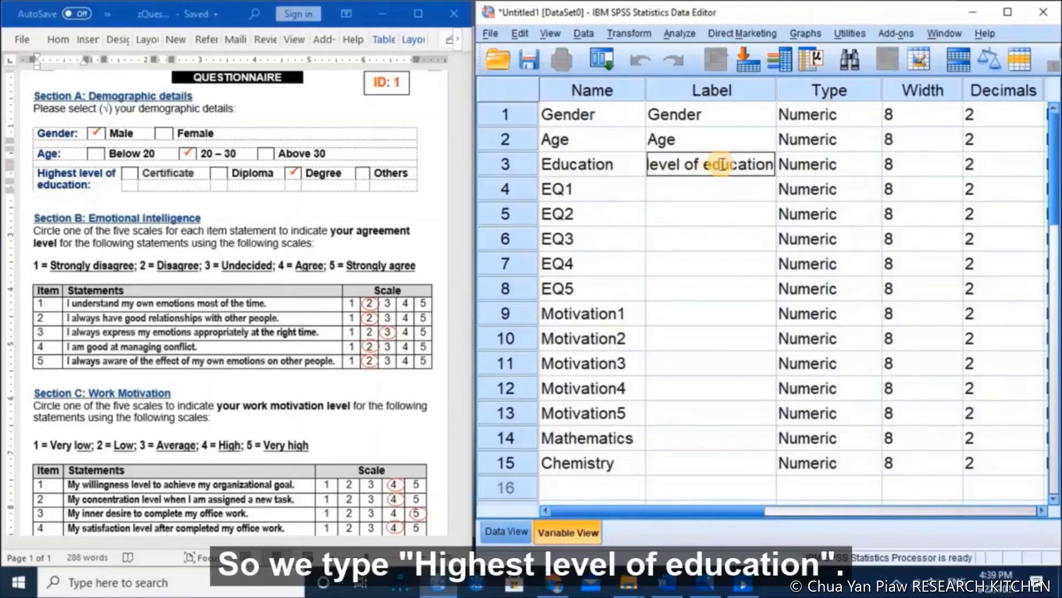
pyautogui.press('Return')
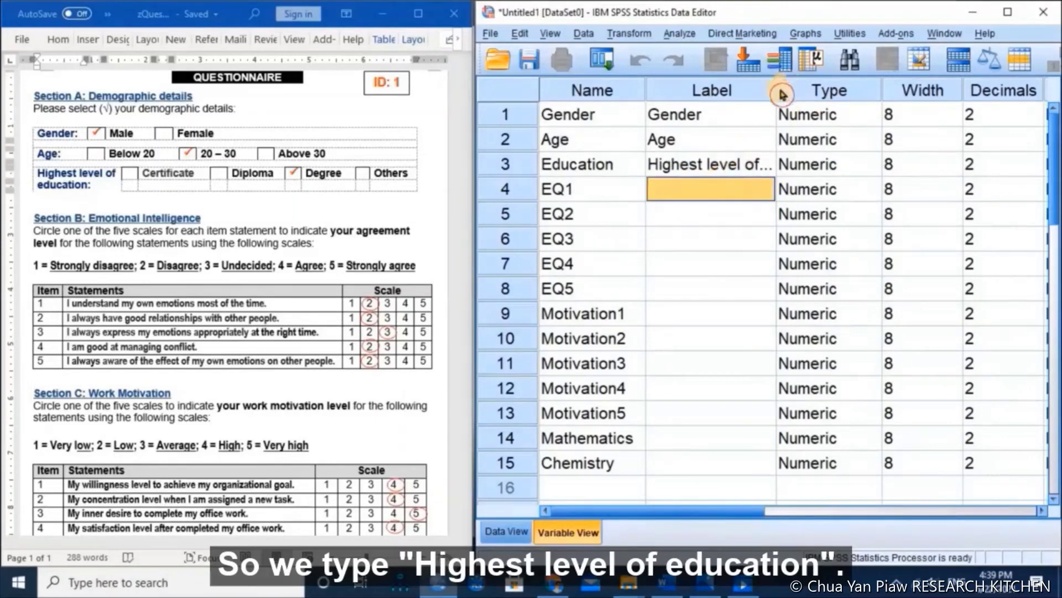
pyautogui.moveTo(776, 91); pyautogui.dragTo(852, 94)
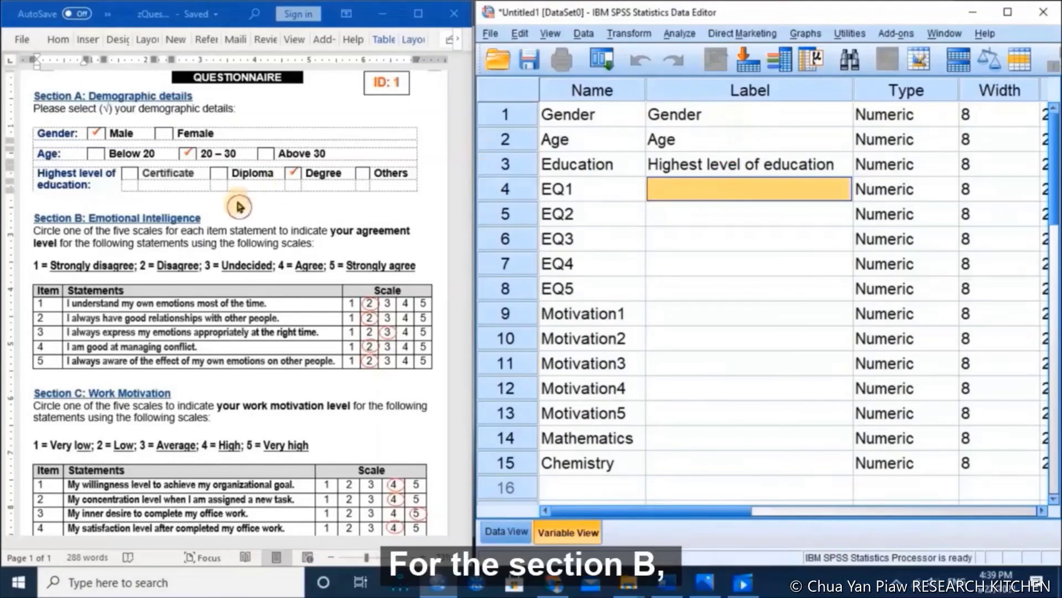
# Copy the five Emotional Intelligence item statements from the Section B table of the Word questionnaire
pyautogui.scroll(-3, 240, 207)
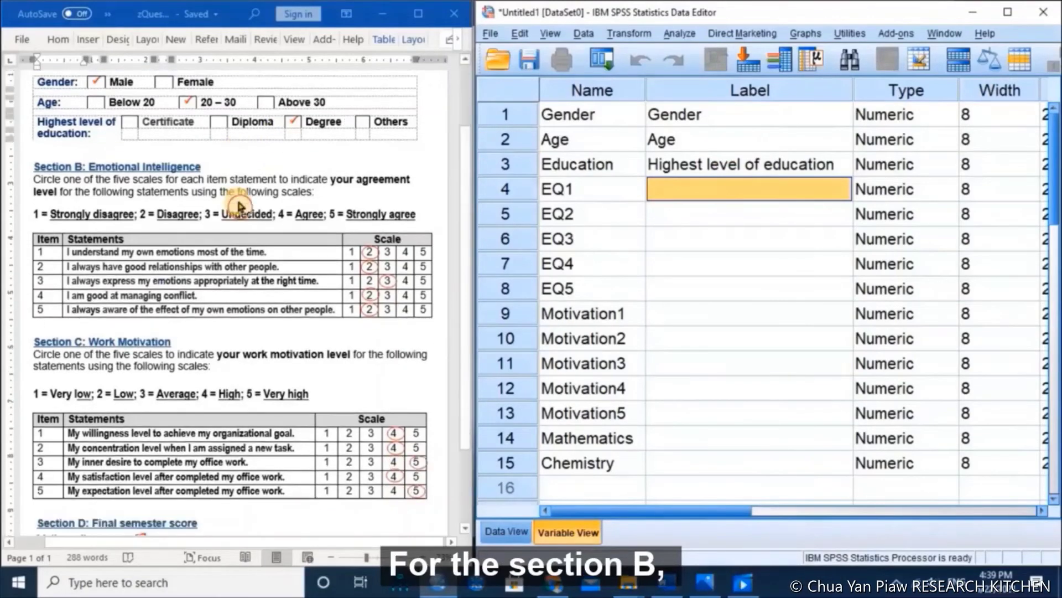
pyautogui.click(119, 234)
pyautogui.moveTo(118, 234); pyautogui.dragTo(131, 272)
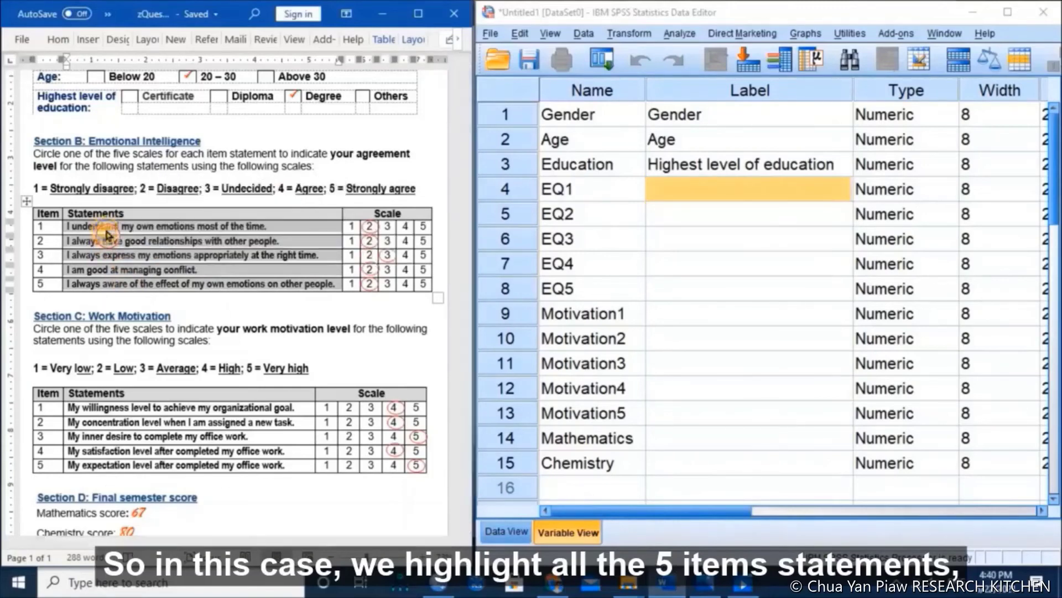
pyautogui.rightClick(106, 234)
pyautogui.click(133, 266)
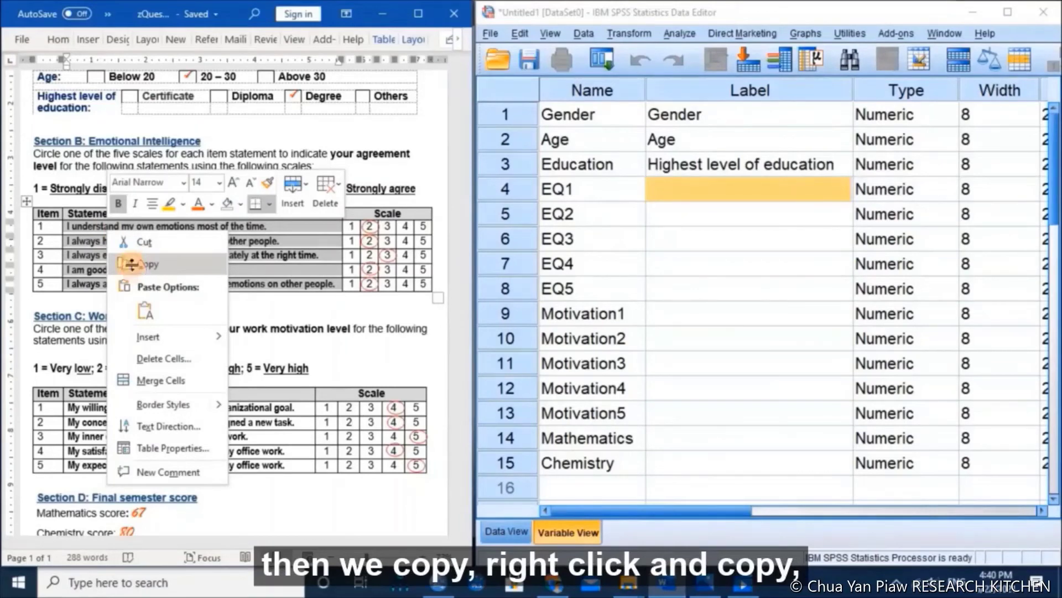
# Switch to SPSS and paste the copied statements as the labels of variables EQ1 to EQ5
pyautogui.click(691, 198)
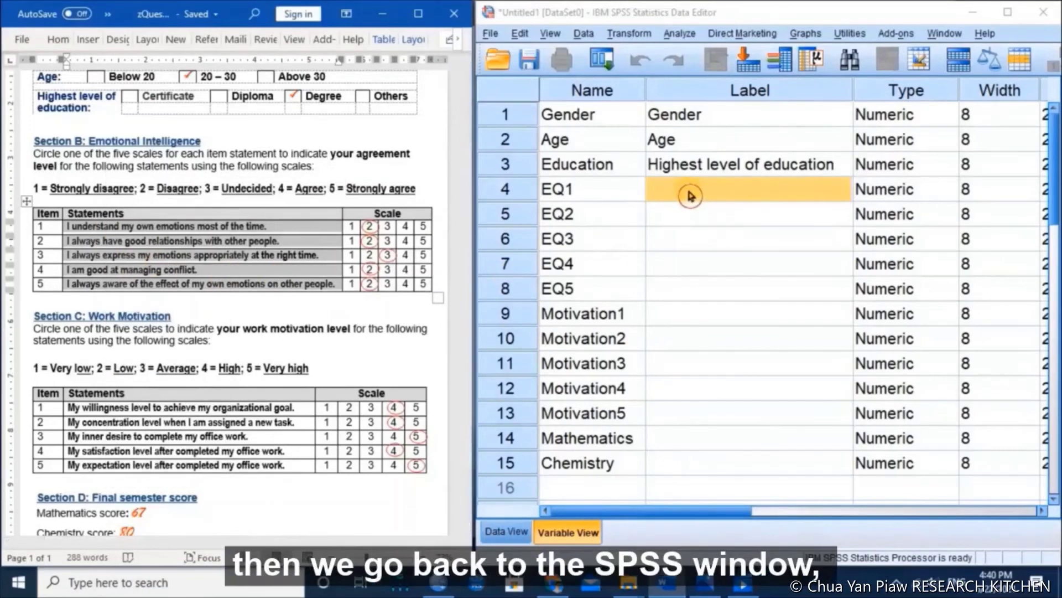
pyautogui.click(691, 197)
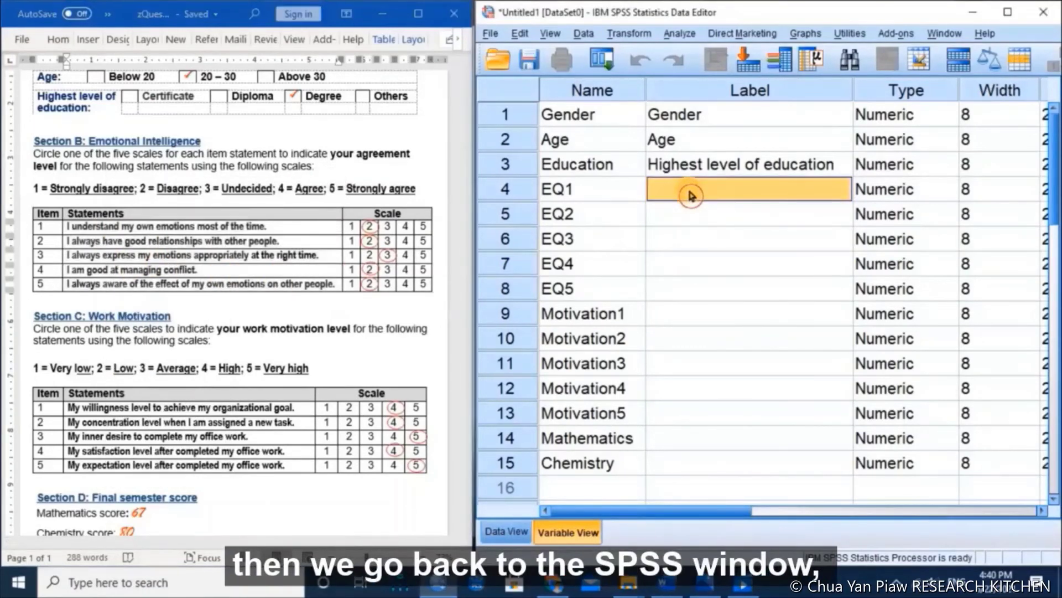
pyautogui.moveTo(692, 195); pyautogui.dragTo(696, 289)
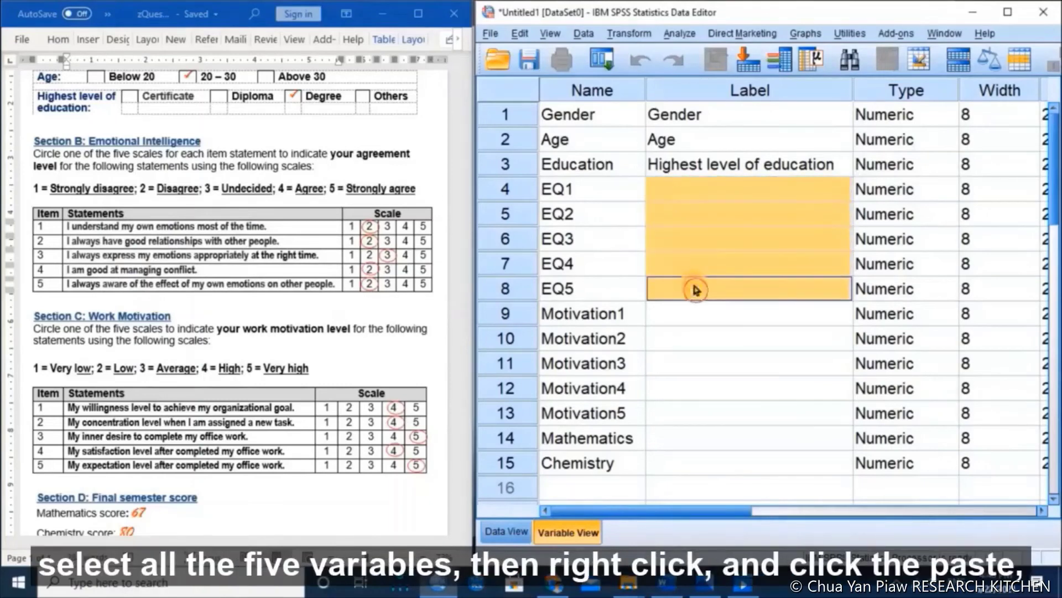
pyautogui.rightClick(687, 200)
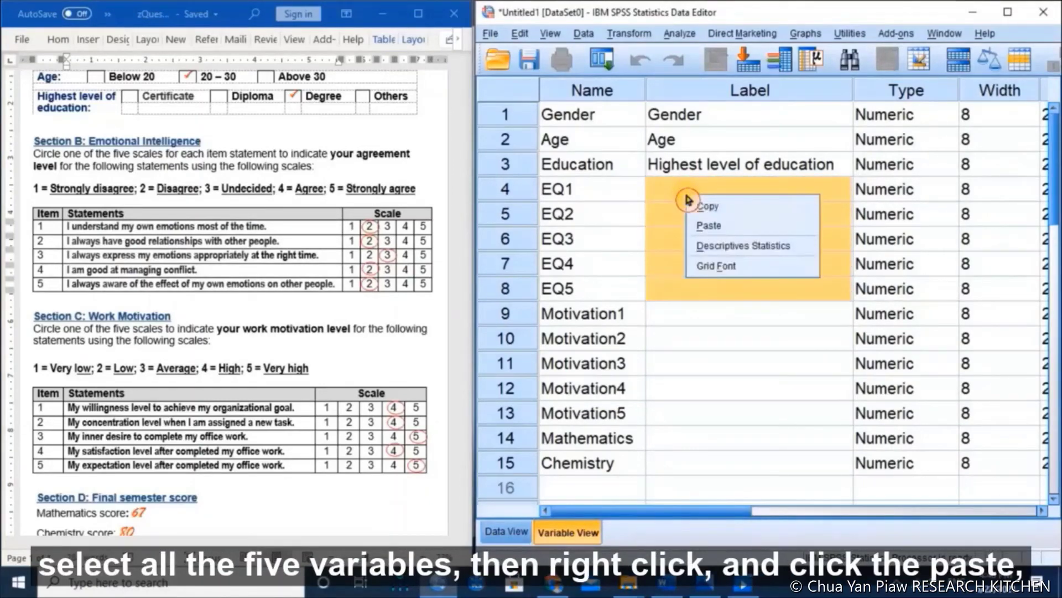
pyautogui.click(708, 227)
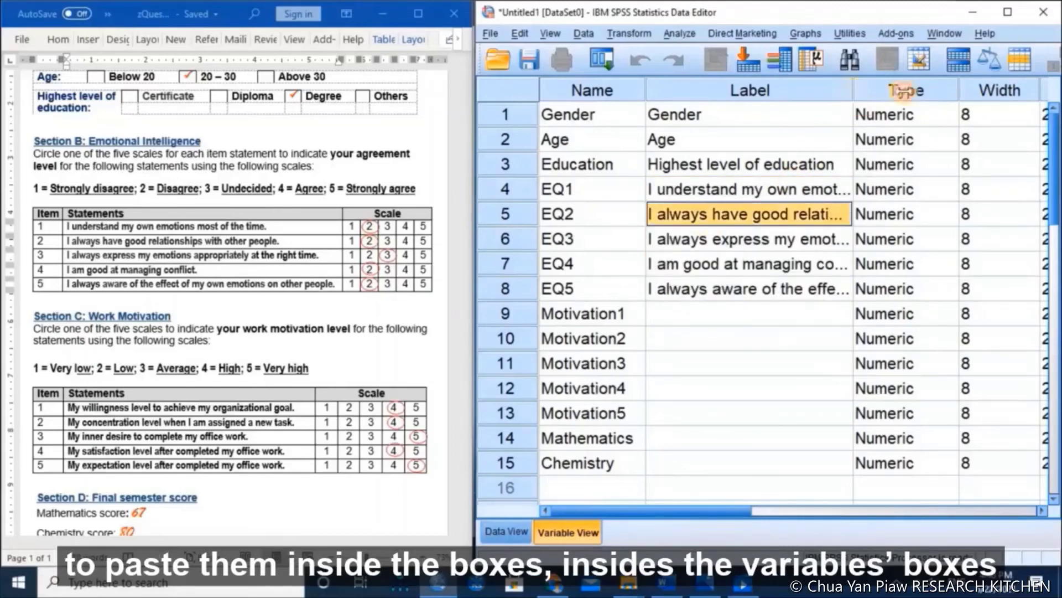
# Widen the Label column to show more of the pasted statements and select the labels of EQ1 to EQ5
pyautogui.moveTo(852, 91); pyautogui.dragTo(1006, 90)
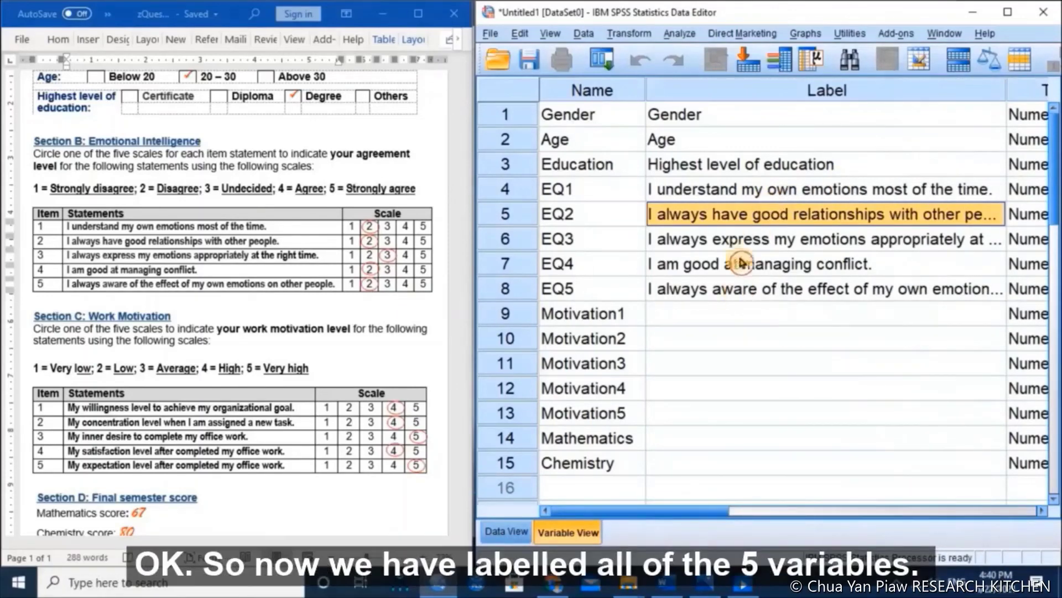
pyautogui.click(695, 262)
pyautogui.click(686, 190)
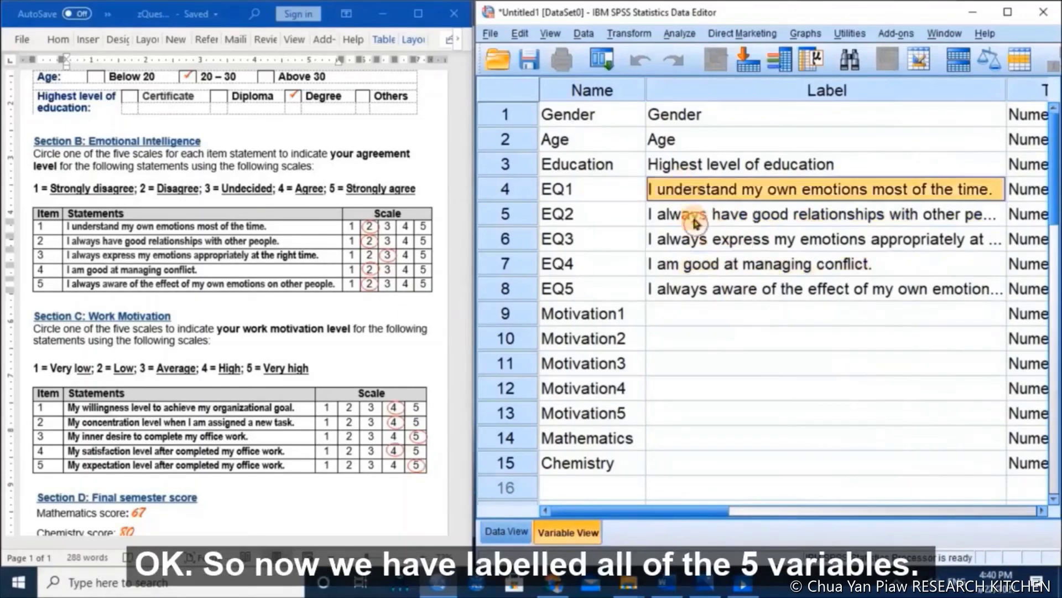
pyautogui.moveTo(696, 223); pyautogui.dragTo(704, 285)
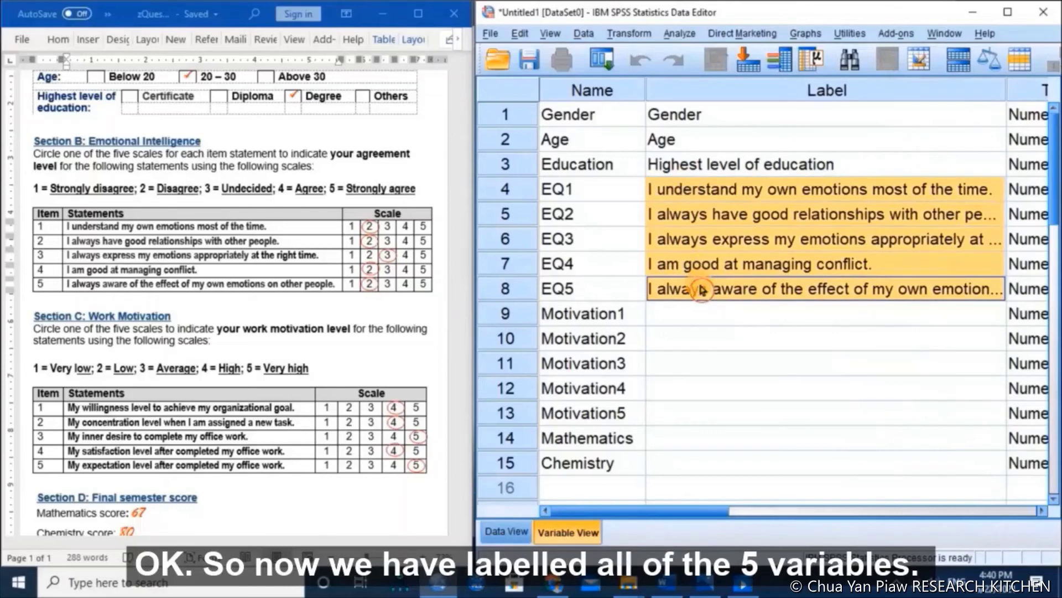
# Switch to Word and copy the five Work Motivation item statements from the Section C table of the questionnaire
pyautogui.click(166, 324)
pyautogui.scroll(-3, 169, 327)
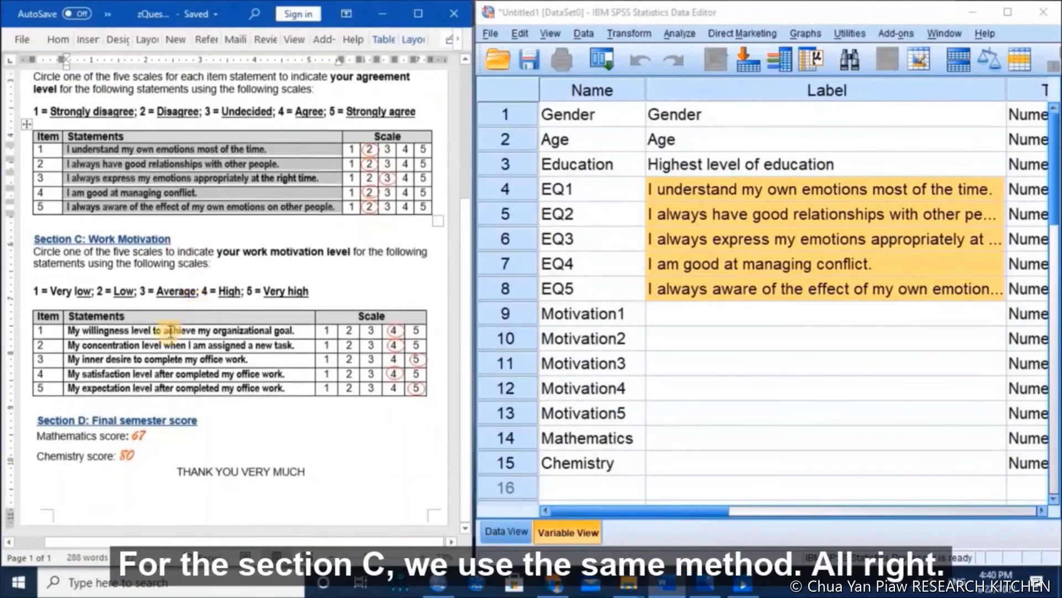
pyautogui.moveTo(99, 331); pyautogui.dragTo(123, 391)
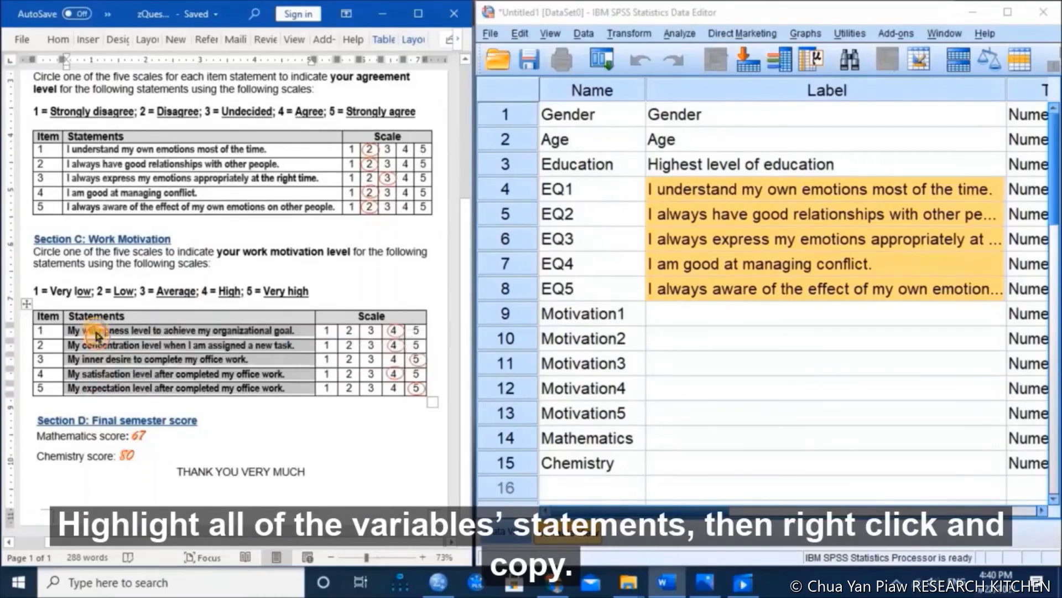
pyautogui.rightClick(95, 335)
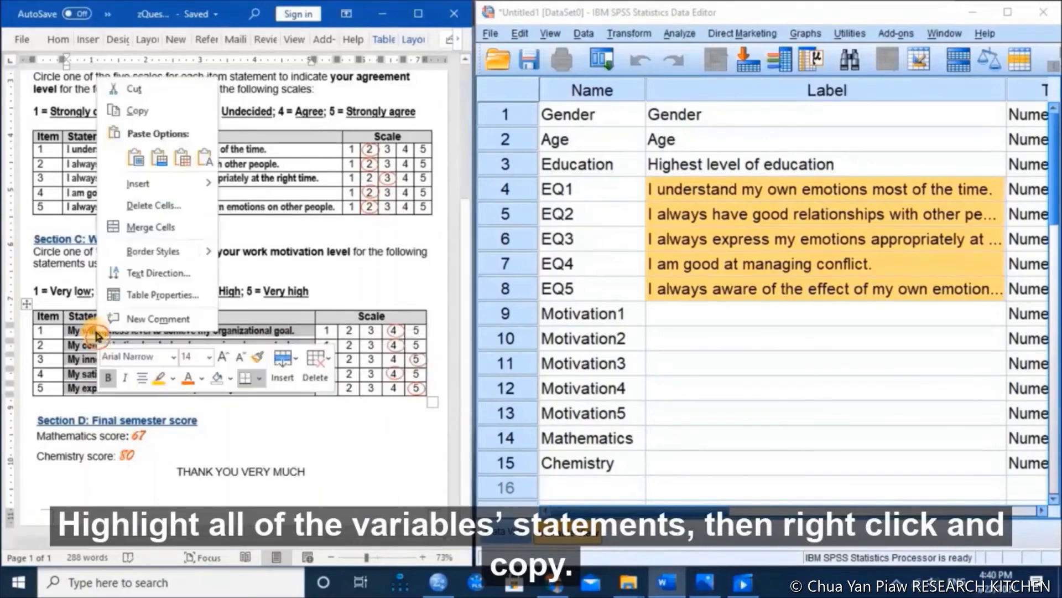
pyautogui.click(135, 111)
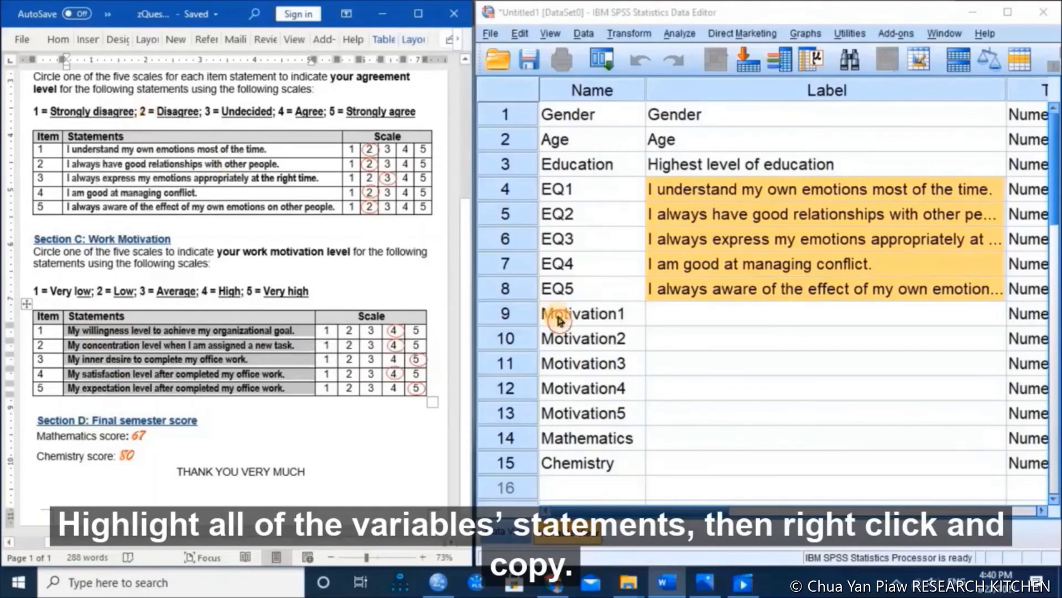
# Switch to SPSS and paste the copied statements as the labels of variables Motivation1 to Motivation5
pyautogui.click(703, 316)
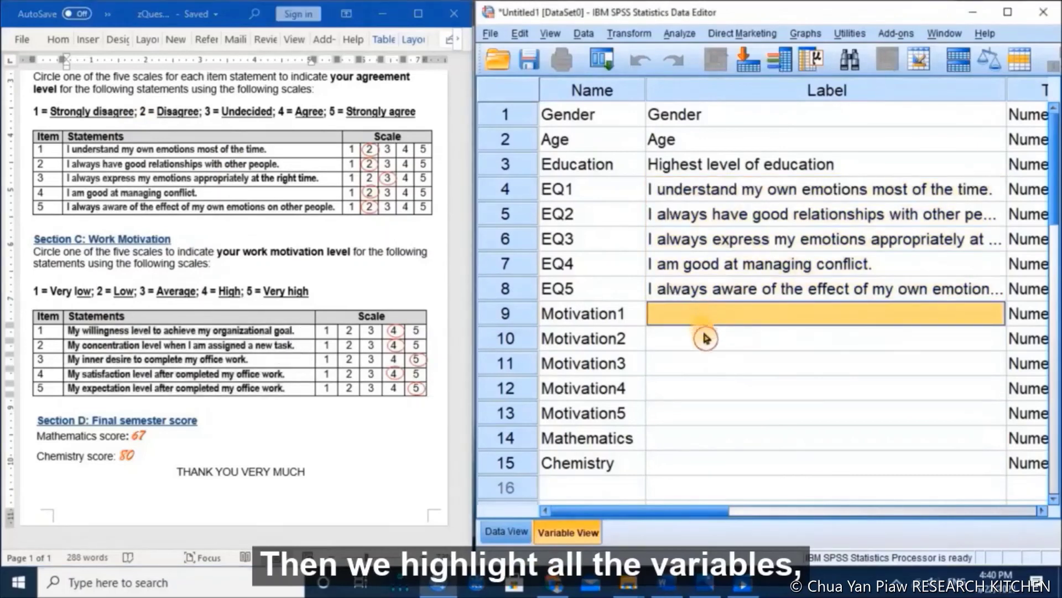
pyautogui.moveTo(712, 314); pyautogui.dragTo(723, 407)
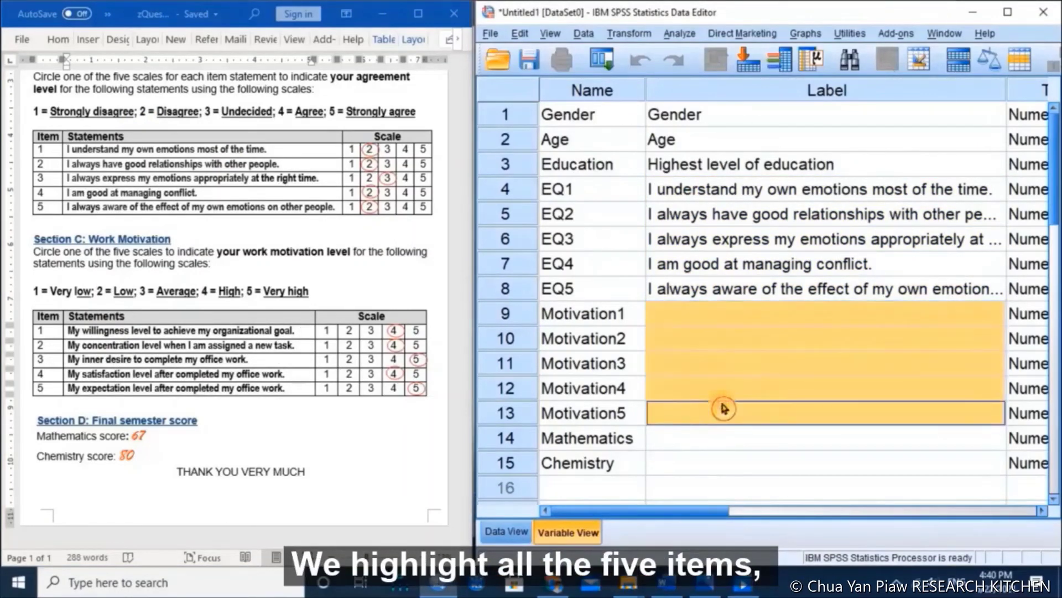
pyautogui.rightClick(720, 324)
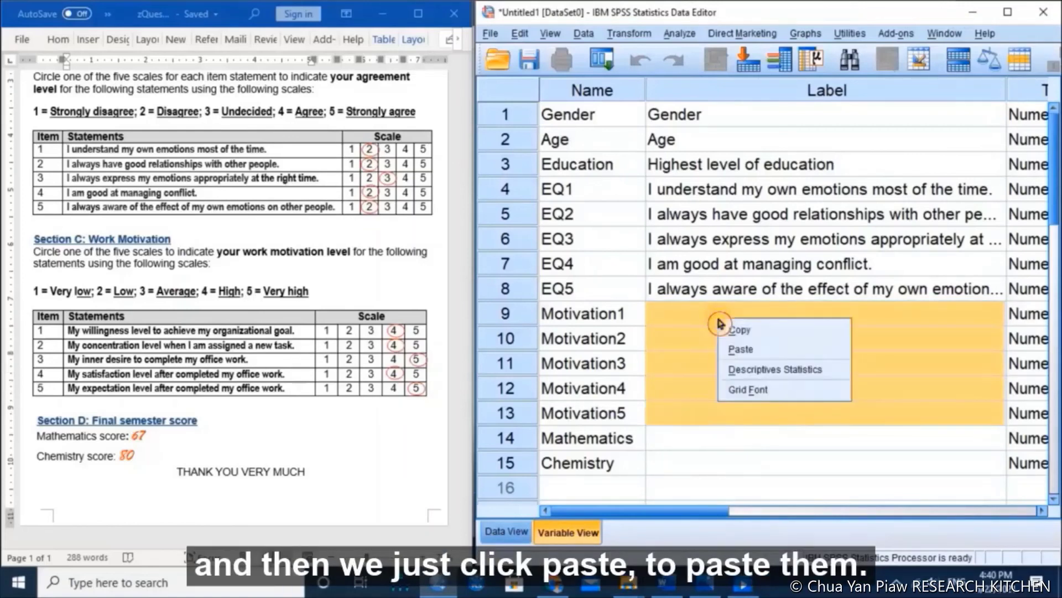
pyautogui.click(748, 353)
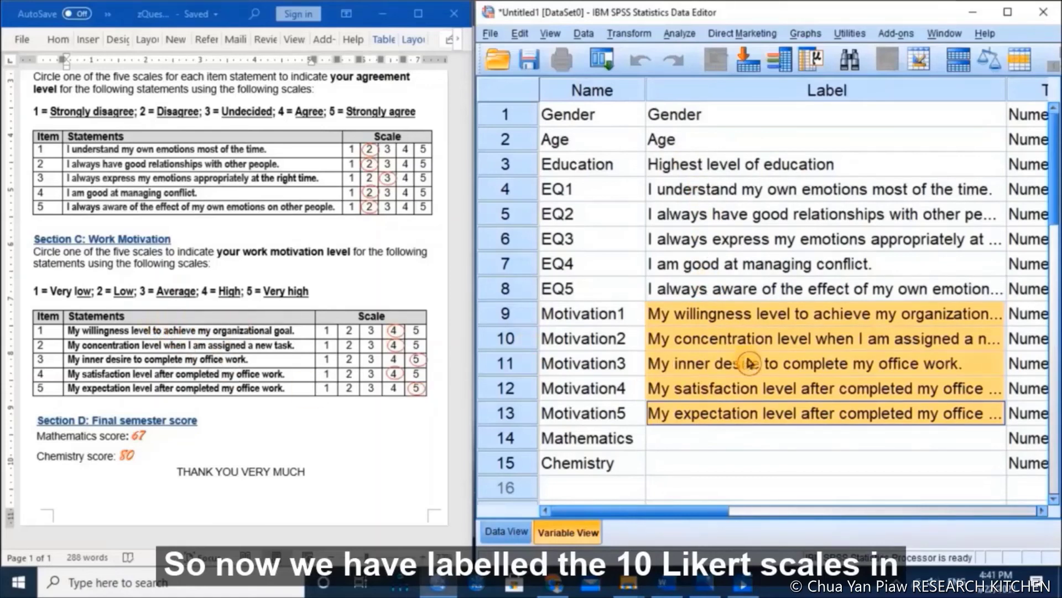
# Copy "Mathematics score" from Section D of the Word questionnaire and paste it as the label of the Mathematics variable in SPSS
pyautogui.scroll(-3, 747, 362)
pyautogui.scroll(1, 719, 356)
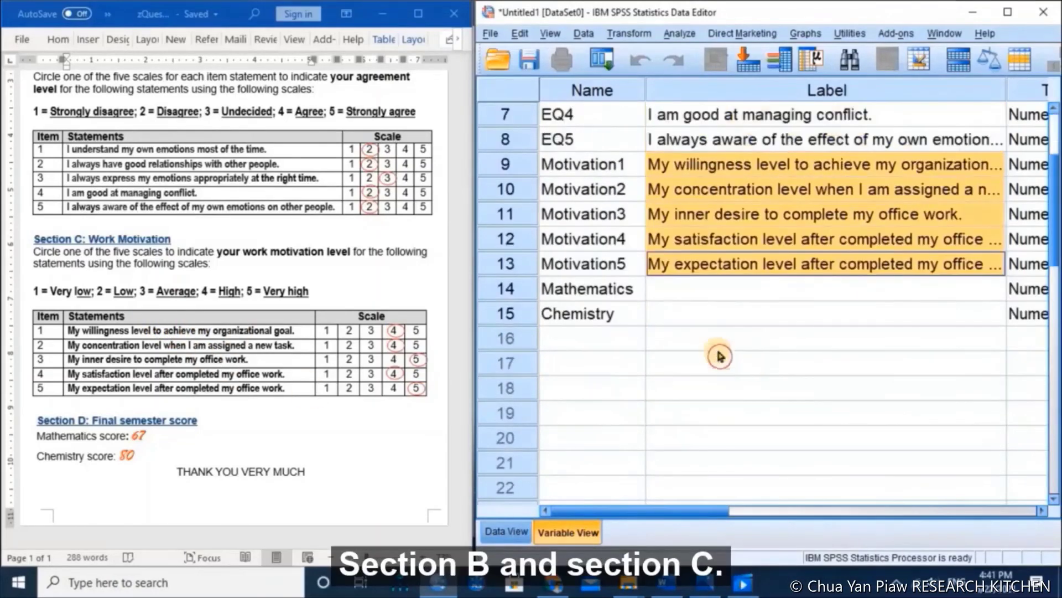
pyautogui.click(250, 417)
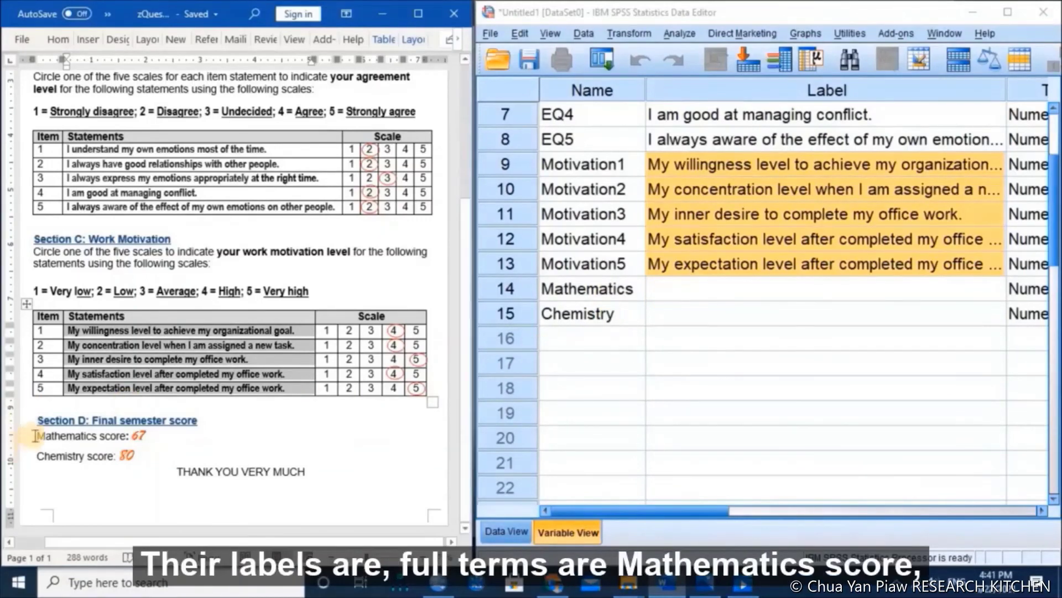
pyautogui.moveTo(36, 436); pyautogui.dragTo(124, 435)
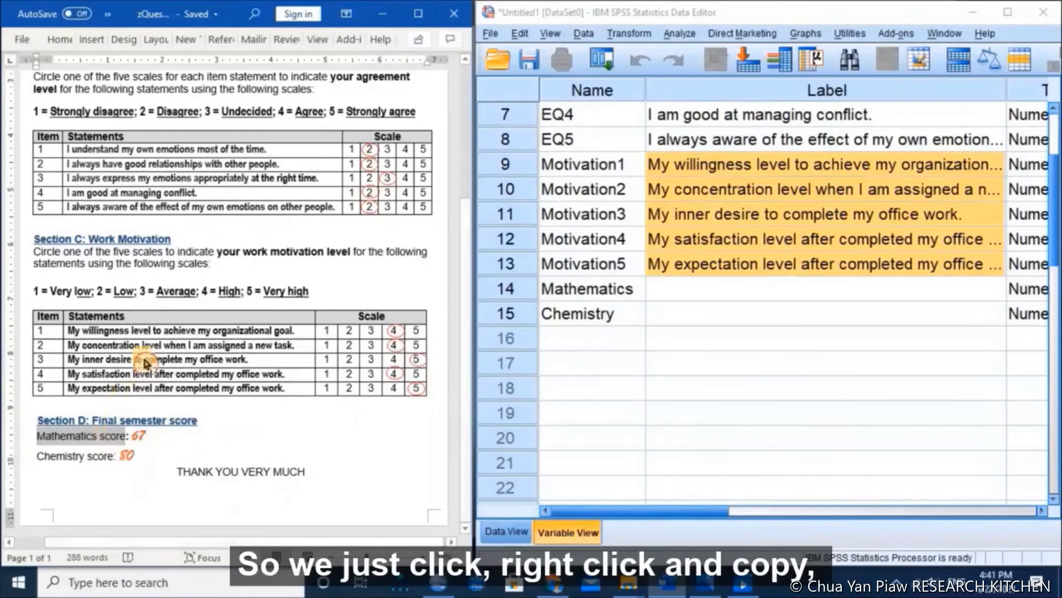
pyautogui.rightClick(108, 437)
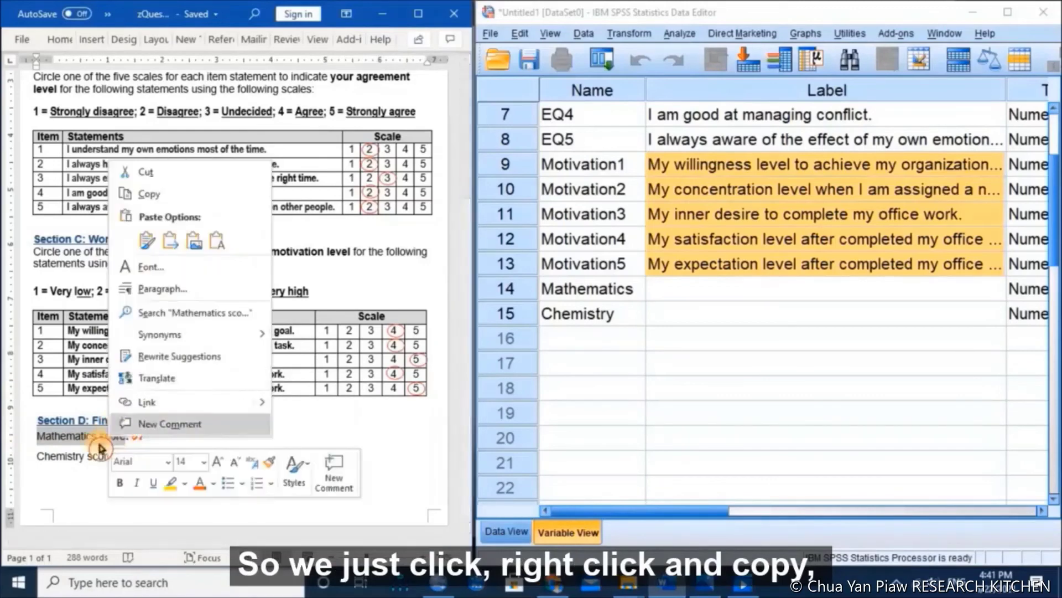
pyautogui.click(154, 202)
pyautogui.click(689, 292)
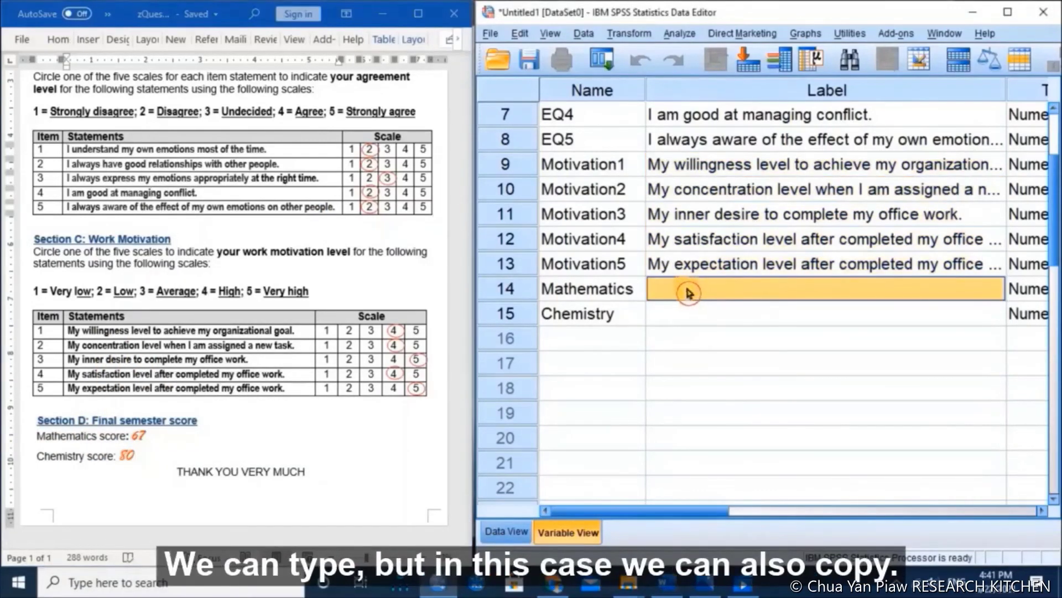
pyautogui.rightClick(689, 292)
pyautogui.click(702, 314)
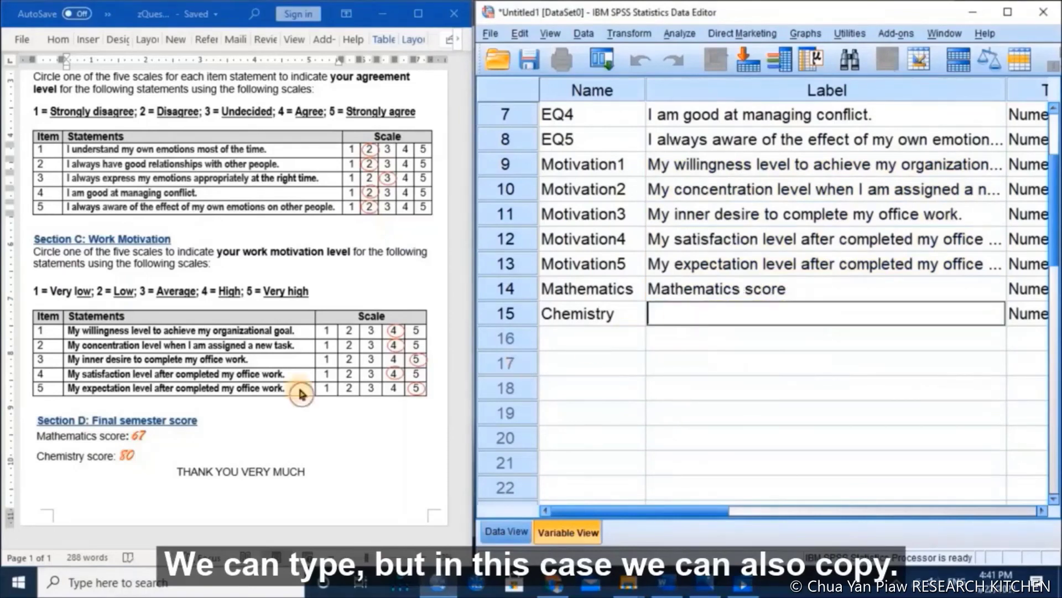
# Copy "Chemistry score" from Section D of the Word questionnaire and paste it as the label of the Chemistry variable in SPSS
pyautogui.click(45, 459)
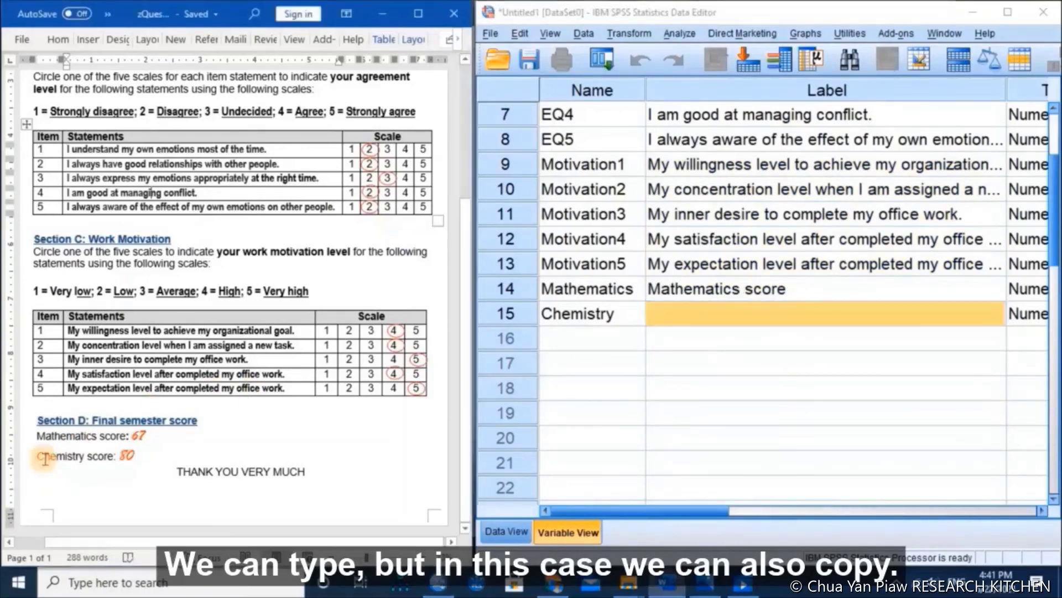
pyautogui.moveTo(44, 459); pyautogui.dragTo(107, 462)
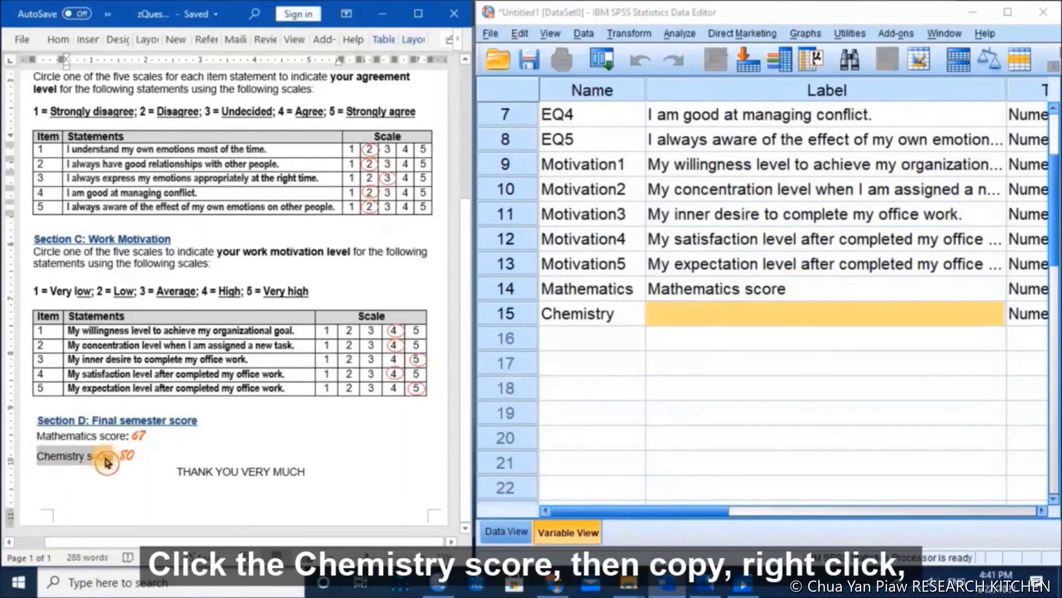
pyautogui.rightClick(106, 457)
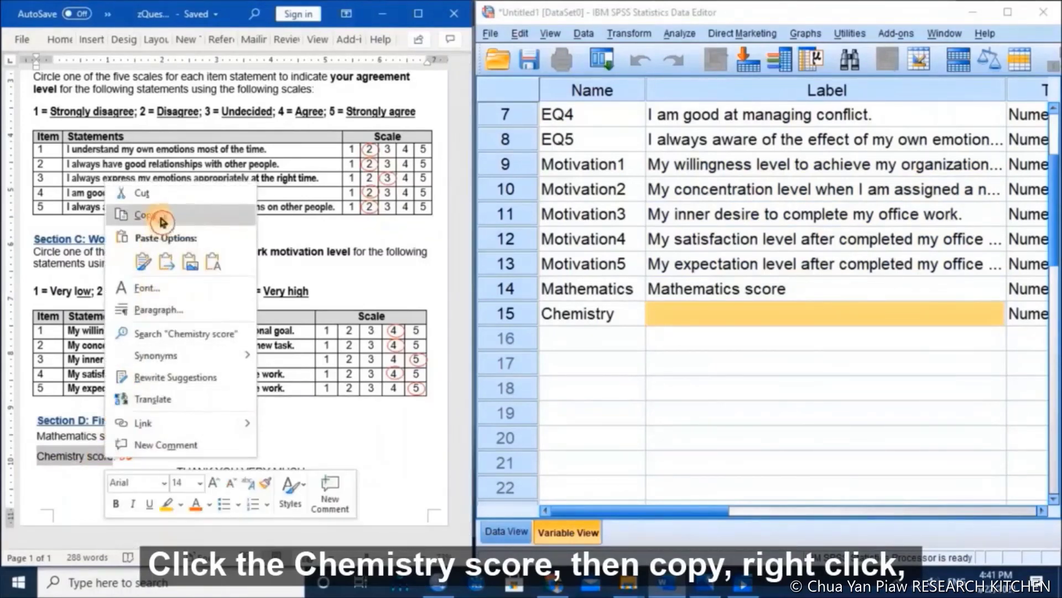
pyautogui.click(162, 221)
pyautogui.click(664, 321)
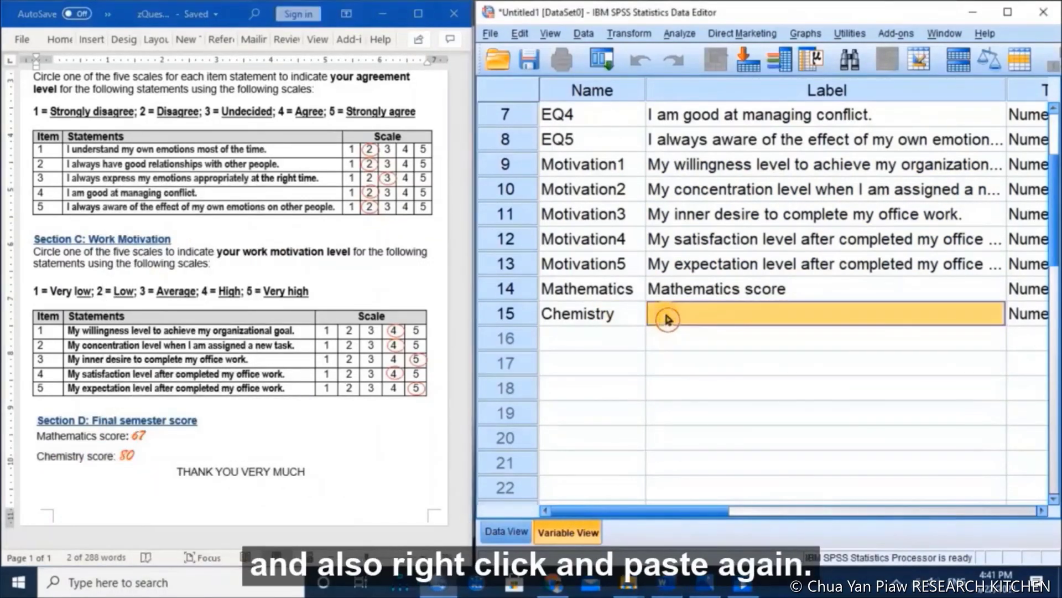
pyautogui.rightClick(667, 320)
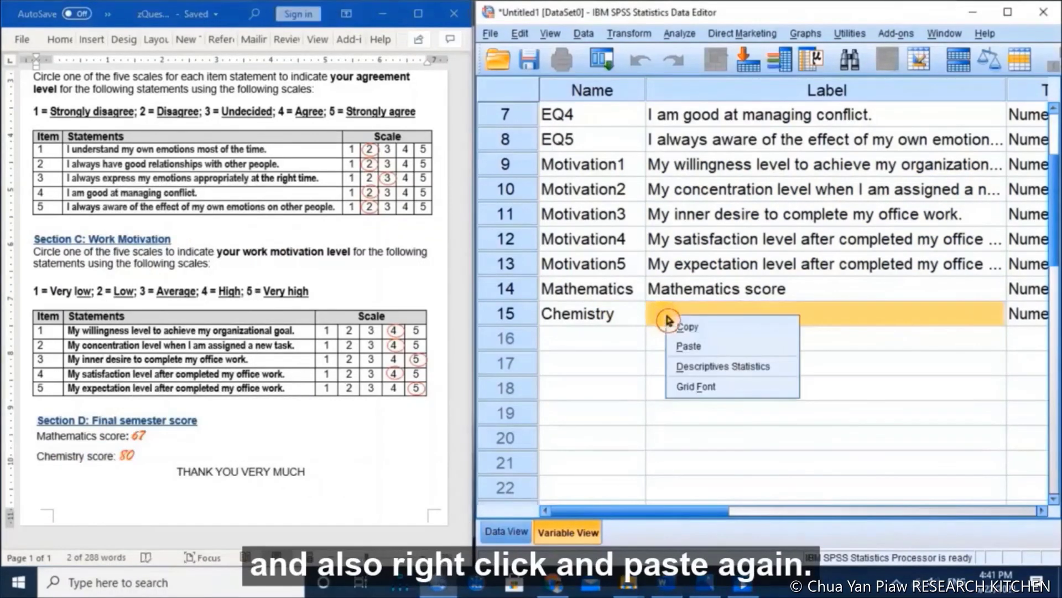
pyautogui.click(688, 345)
pyautogui.click(688, 361)
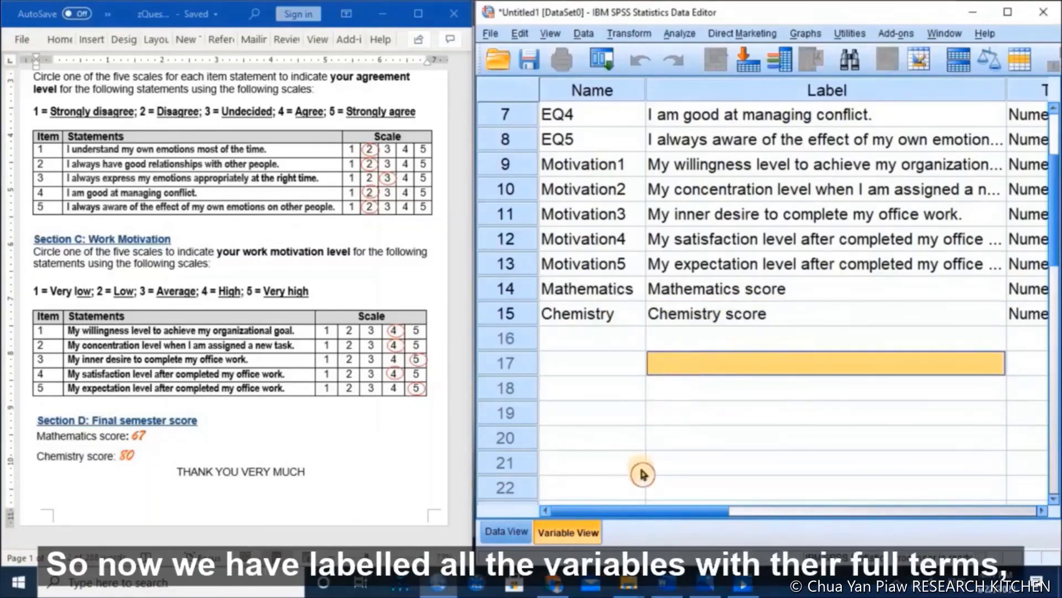
pyautogui.scroll(2, 766, 400)
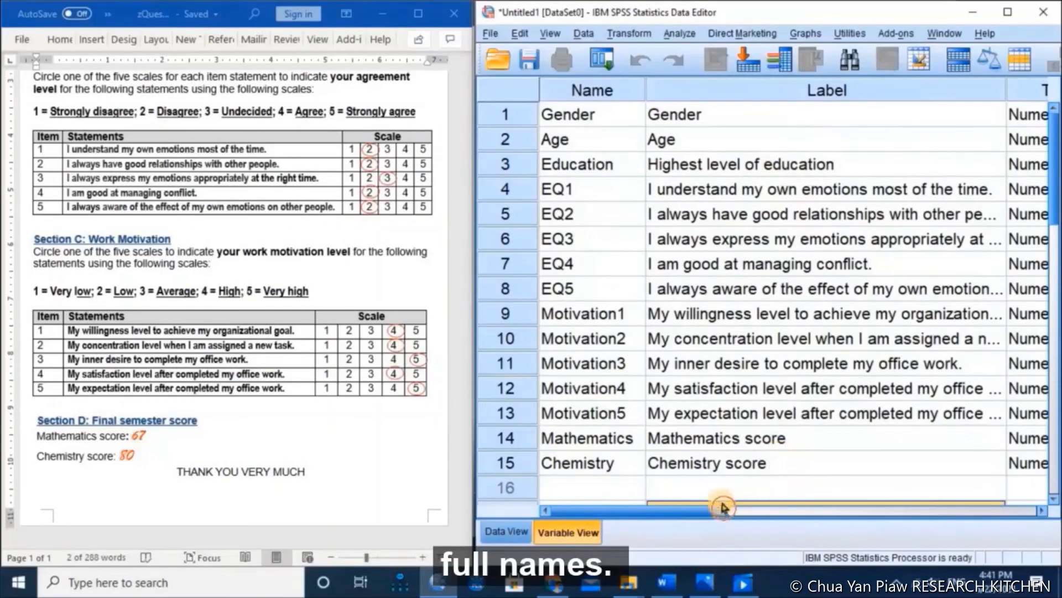
pyautogui.moveTo(705, 516); pyautogui.dragTo(870, 530)
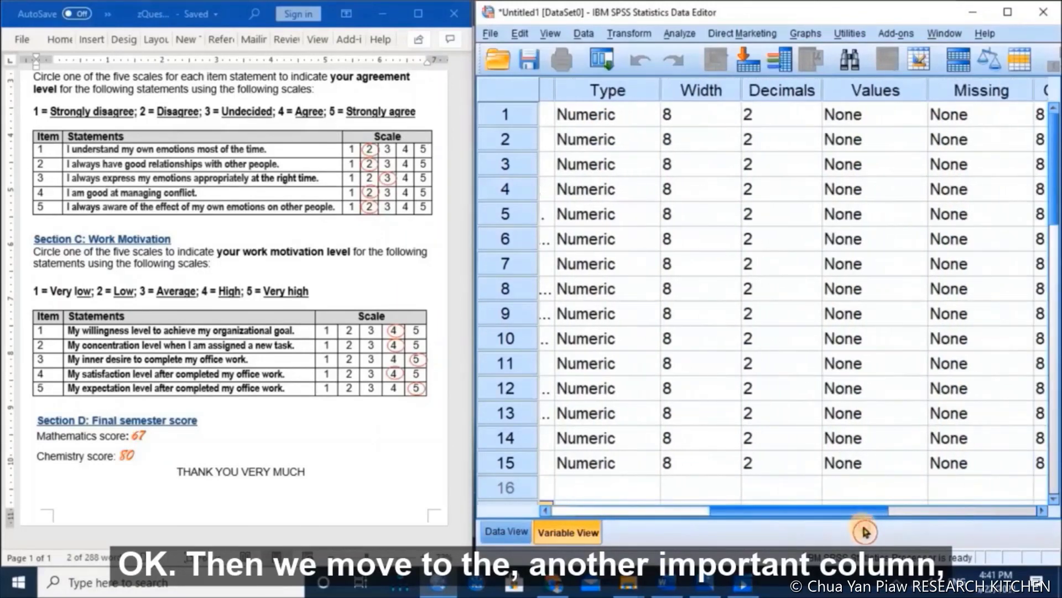
pyautogui.click(793, 96)
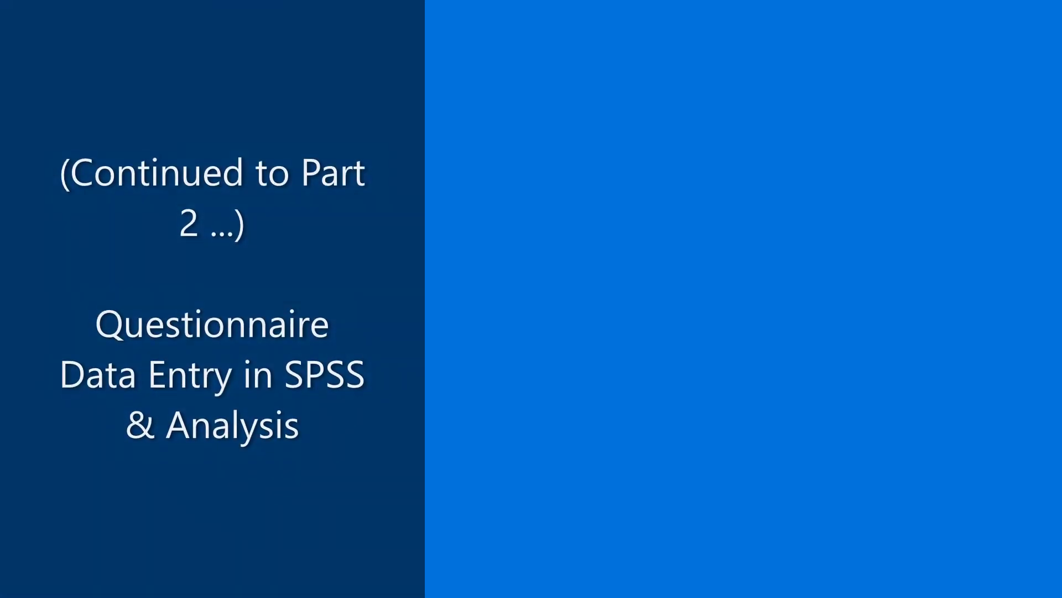